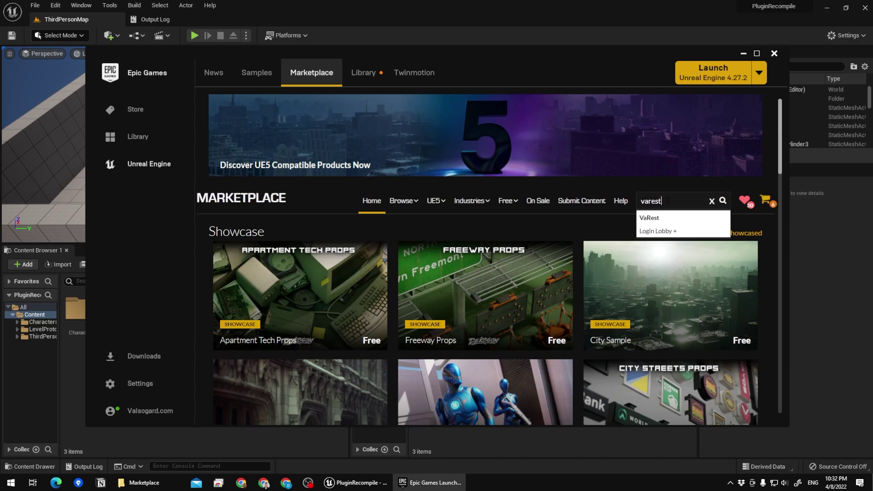
# Open the VaRest plugin's marketplace page, check its supported engine versions and download type, and close the launcher
pyautogui.click(657, 218)
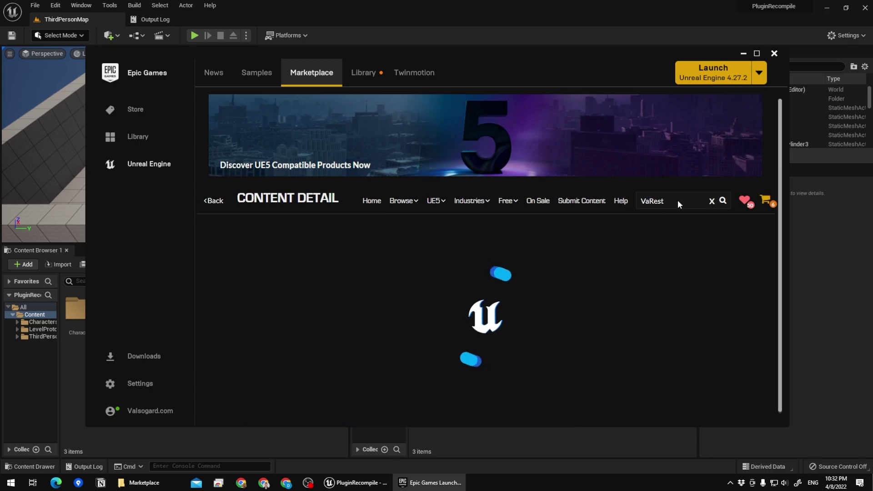
pyautogui.scroll(-2, 638, 295)
pyautogui.scroll(1, 616, 284)
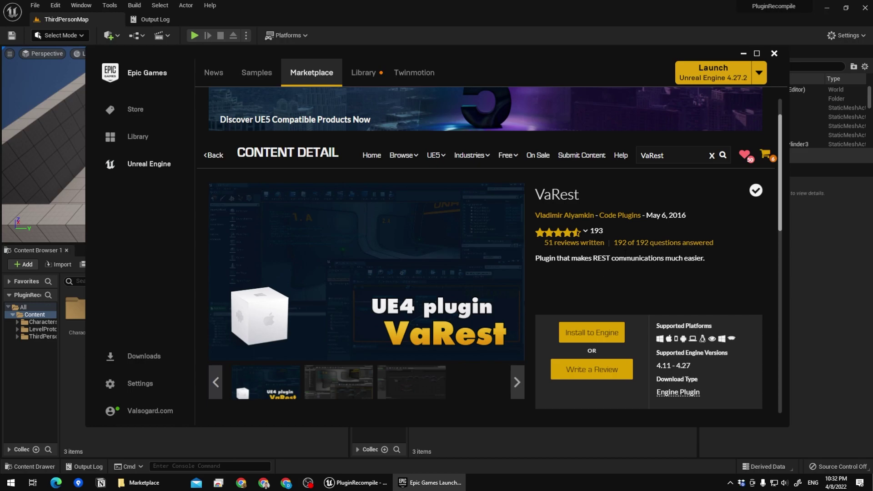
pyautogui.click(774, 54)
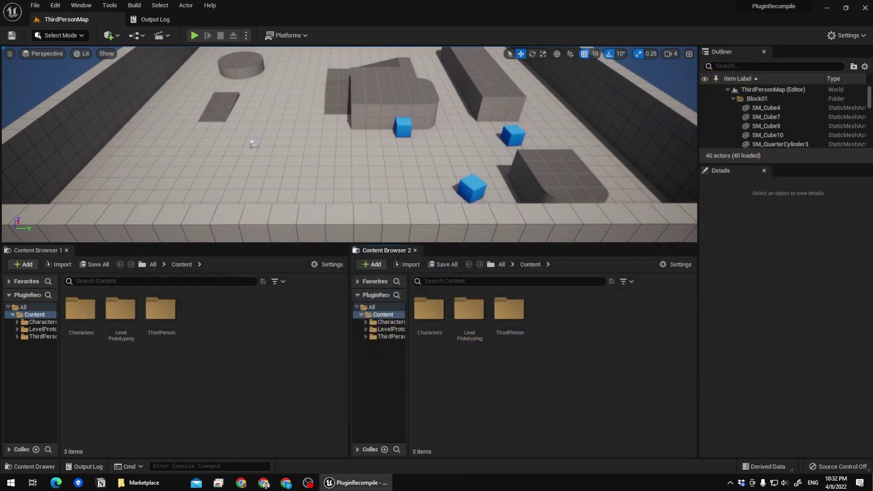
pyautogui.moveTo(360, 155); pyautogui.dragTo(375, 179)
pyautogui.moveTo(276, 198)
pyautogui.mouseDown()
pyautogui.moveTo(262, 184)
pyautogui.moveTo(260, 195)
pyautogui.mouseUp()
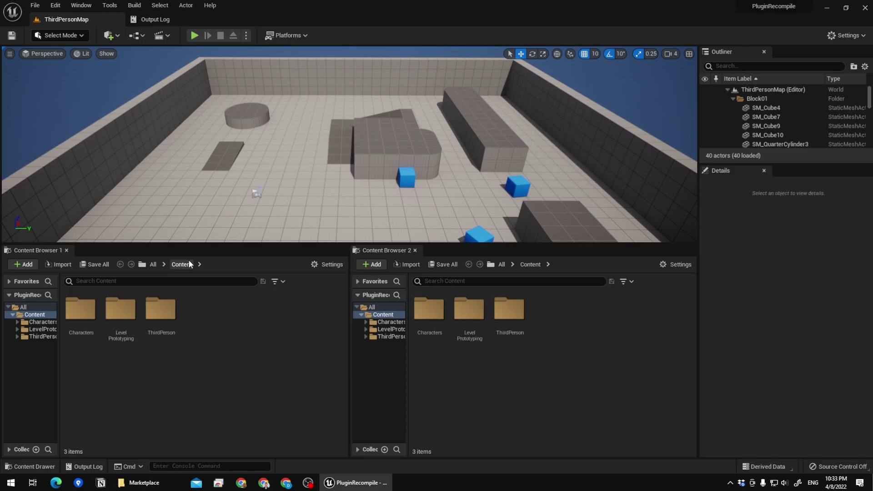
pyautogui.moveTo(241, 210); pyautogui.dragTo(246, 179)
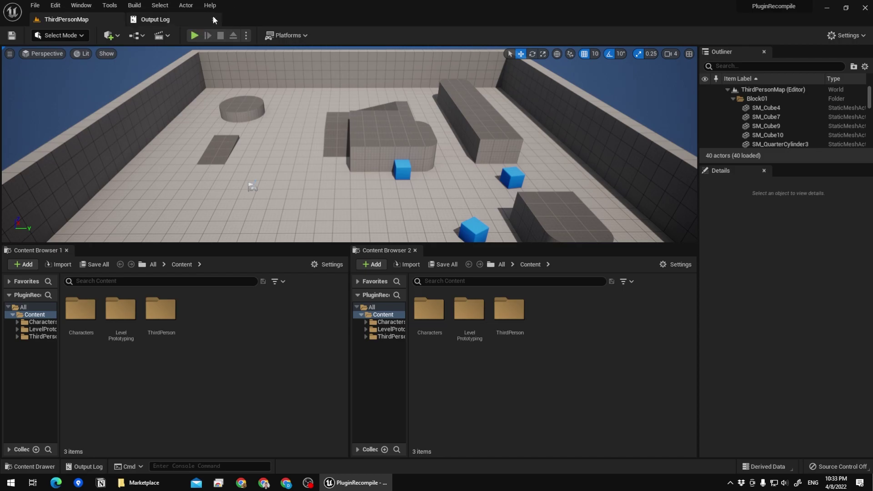
# Add a new C++ class named MyClass with parent class None to the project and accept editing its code
pyautogui.click(111, 6)
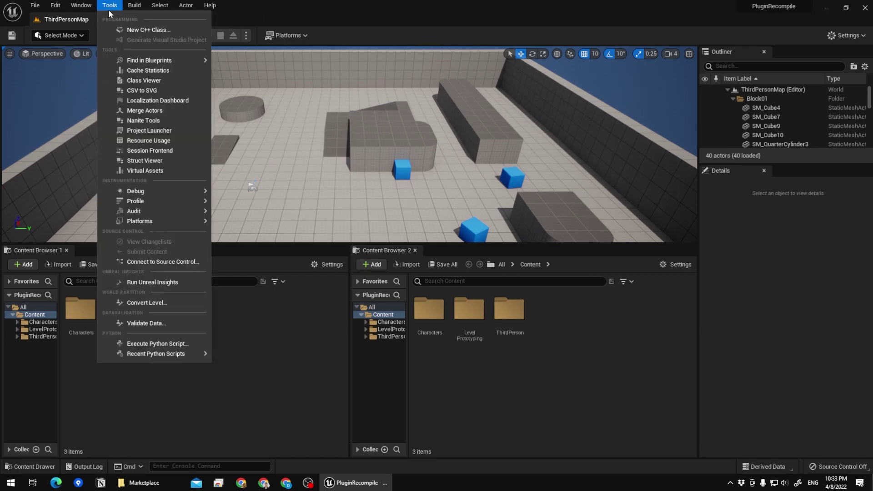
pyautogui.click(137, 31)
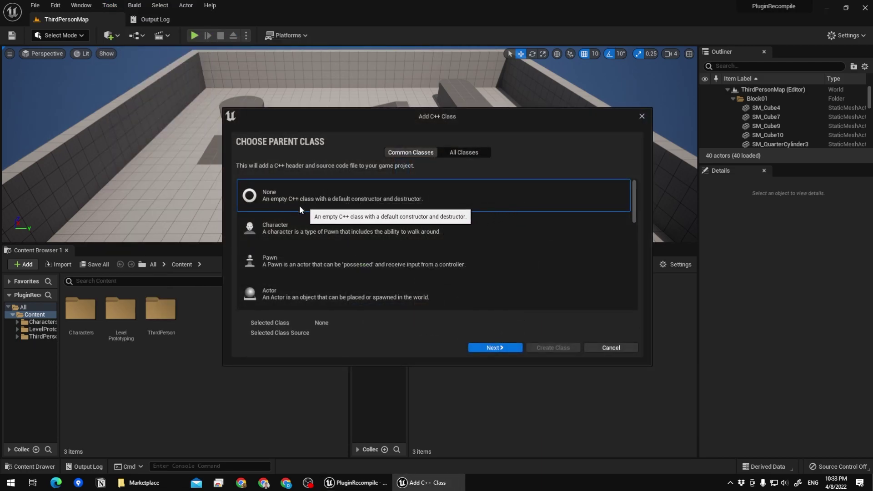
pyautogui.click(490, 345)
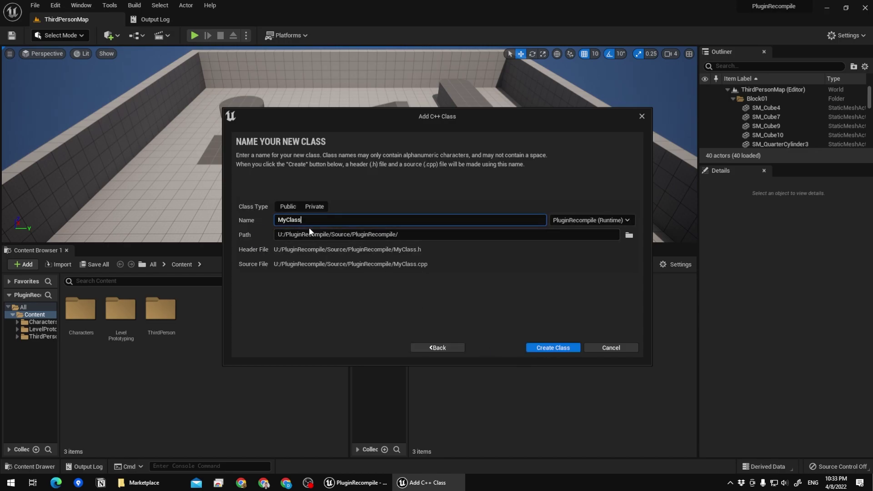
pyautogui.click(549, 350)
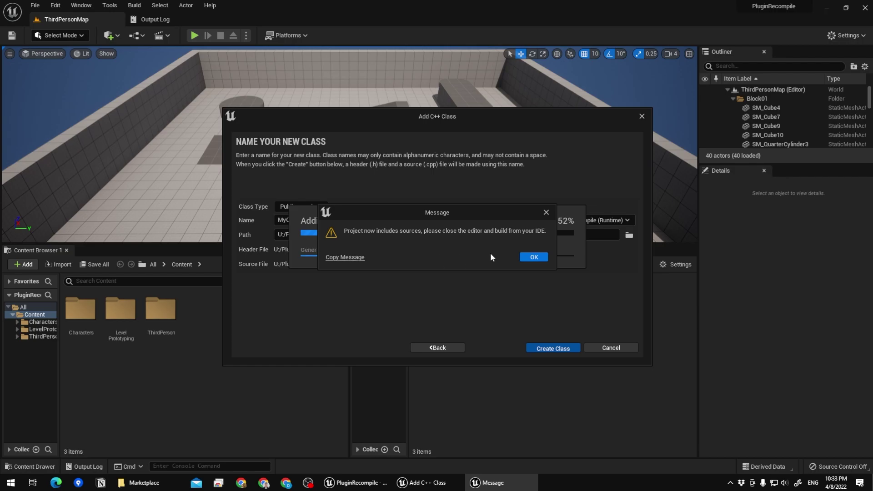
pyautogui.click(535, 257)
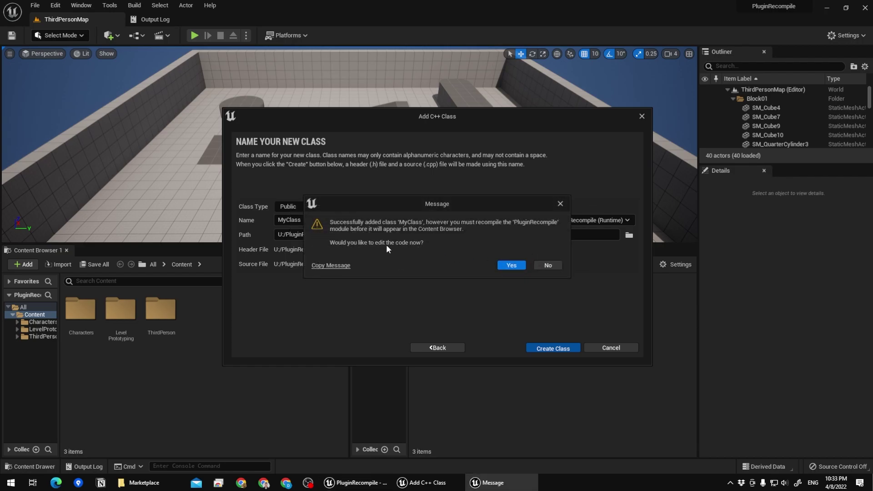
pyautogui.click(507, 264)
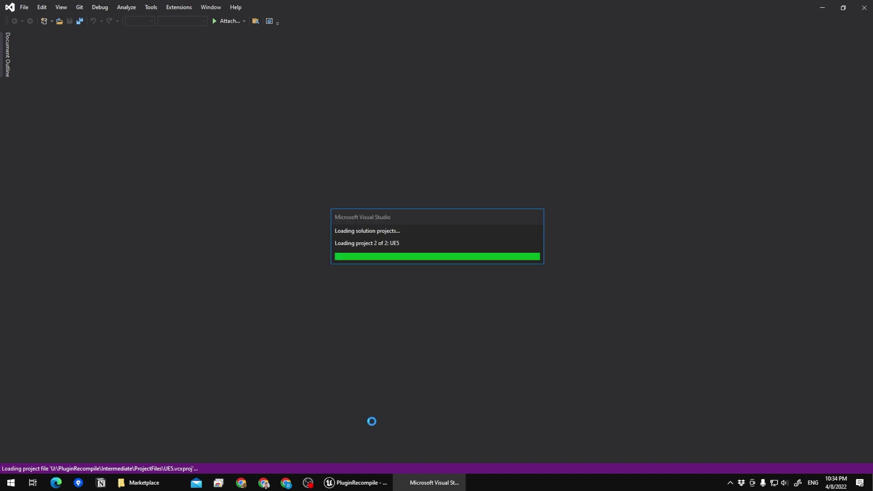
# Close Visual Studio and return to the Unreal Editor level view
pyautogui.click(354, 487)
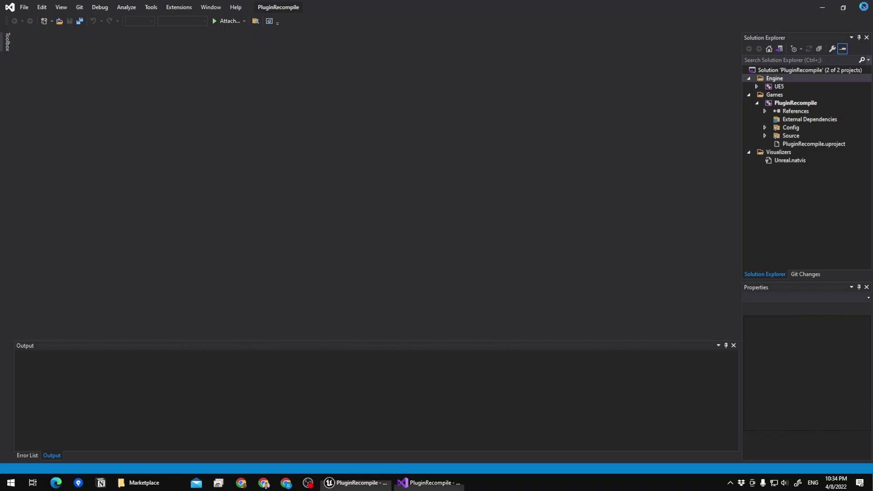
pyautogui.click(864, 7)
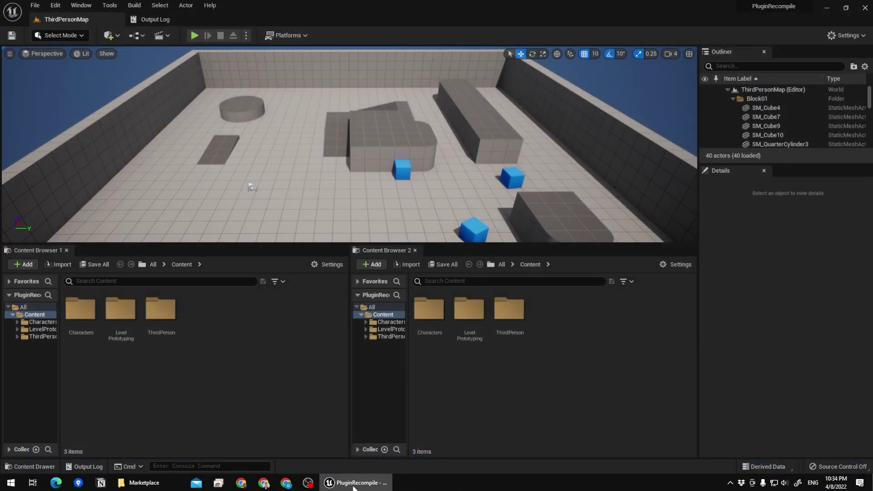
pyautogui.moveTo(433, 184); pyautogui.dragTo(425, 182)
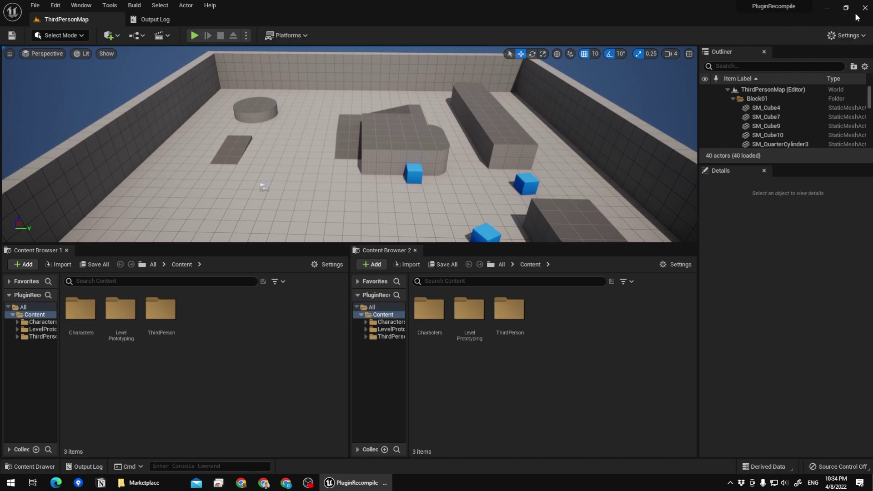
pyautogui.moveTo(513, 175); pyautogui.dragTo(510, 177)
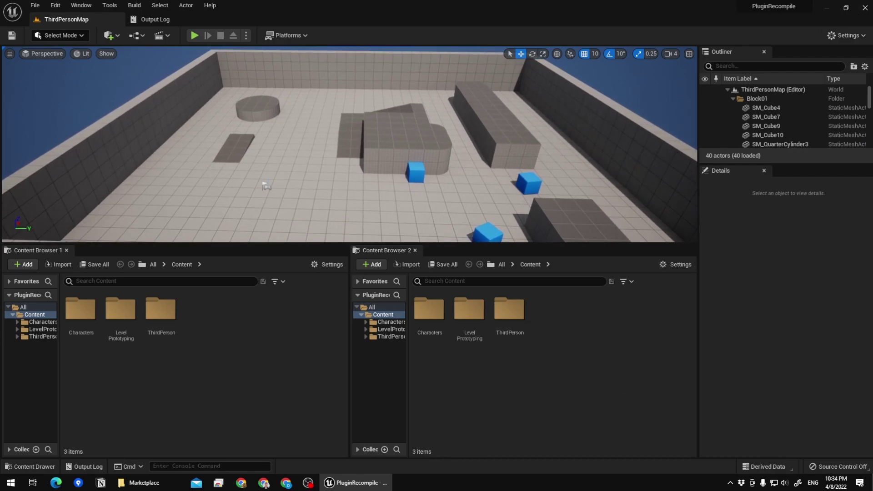
# Show the project's Content folder in File Explorer and go up to the PluginRecompile project folder
pyautogui.click(31, 317)
pyautogui.rightClick(31, 316)
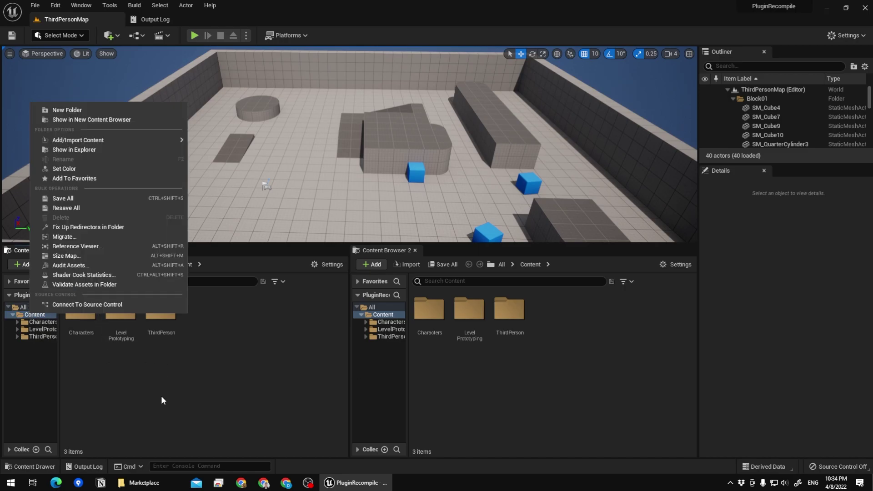
pyautogui.click(164, 397)
pyautogui.rightClick(34, 315)
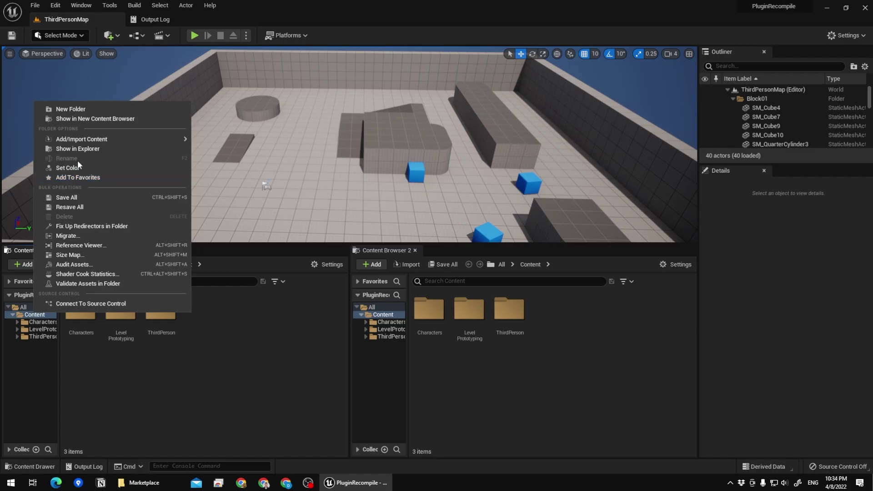
pyautogui.click(78, 148)
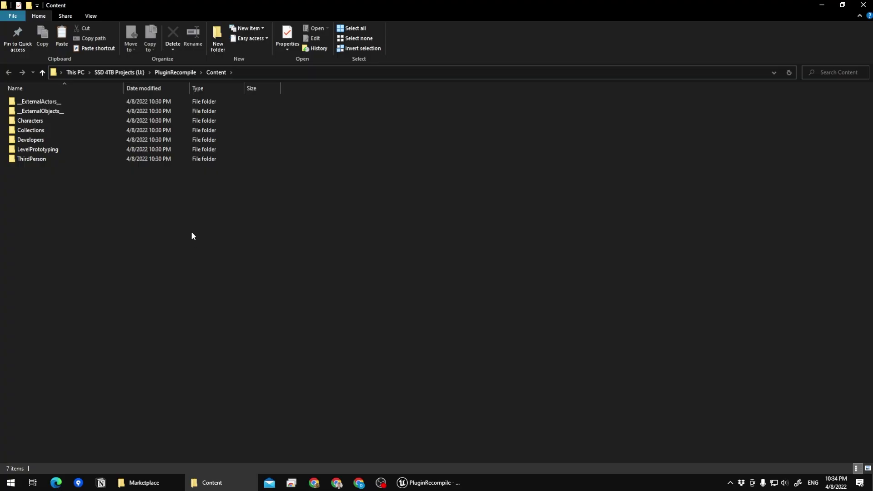
pyautogui.click(180, 74)
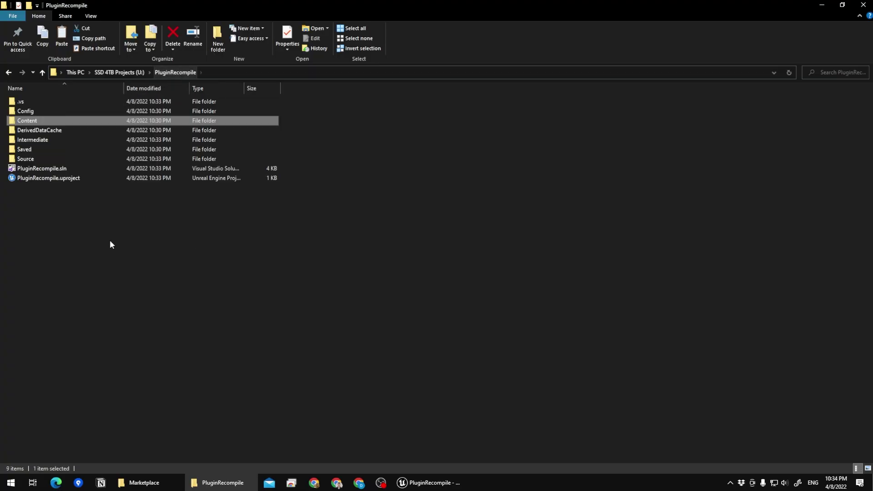
# Open the PluginRecompile.sln solution from the project folder in Visual Studio
pyautogui.click(34, 169)
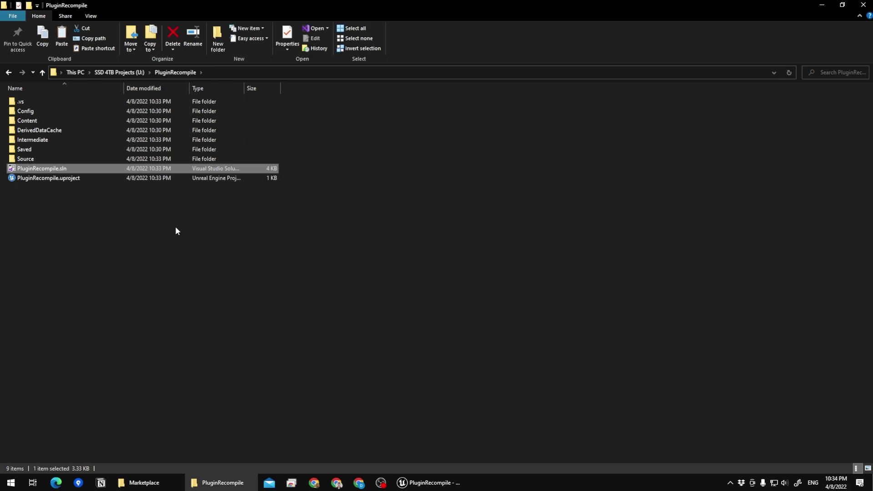
pyautogui.click(35, 178)
pyautogui.click(35, 172)
pyautogui.click(135, 233)
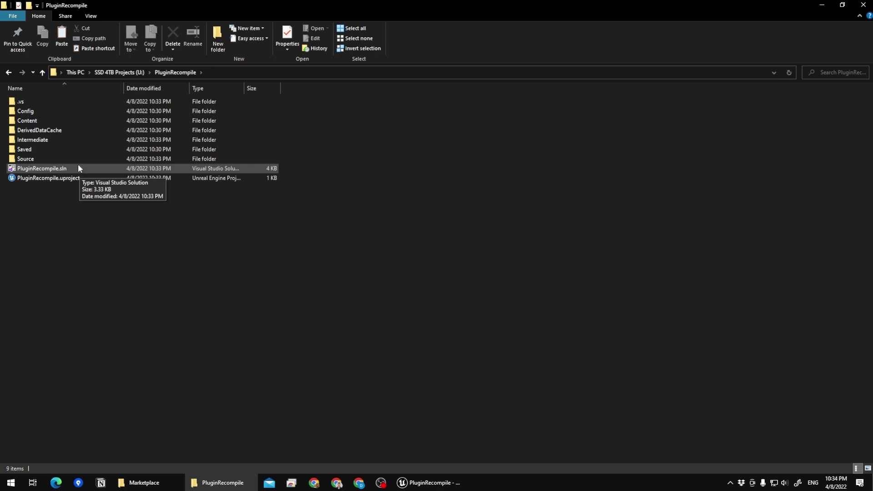
pyautogui.doubleClick(47, 169)
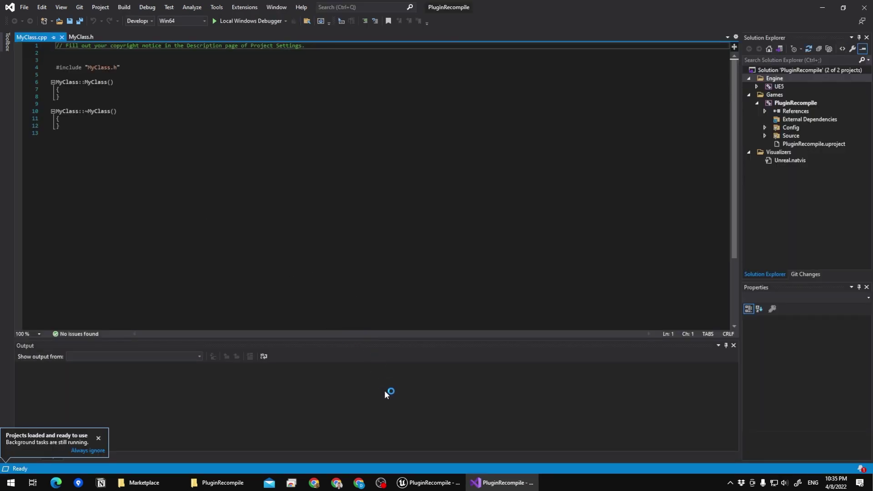
# Close both the Unreal Editor and Visual Studio, leaving the project folder open
pyautogui.click(427, 483)
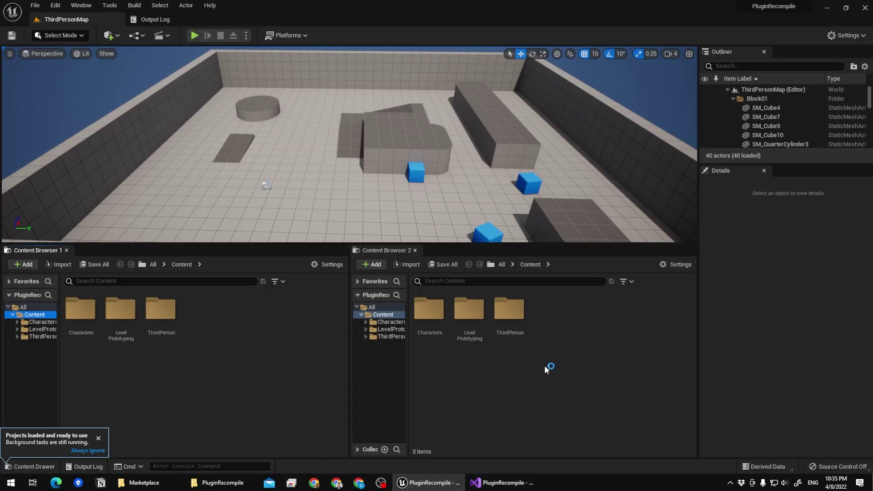
pyautogui.moveTo(523, 183); pyautogui.dragTo(525, 176)
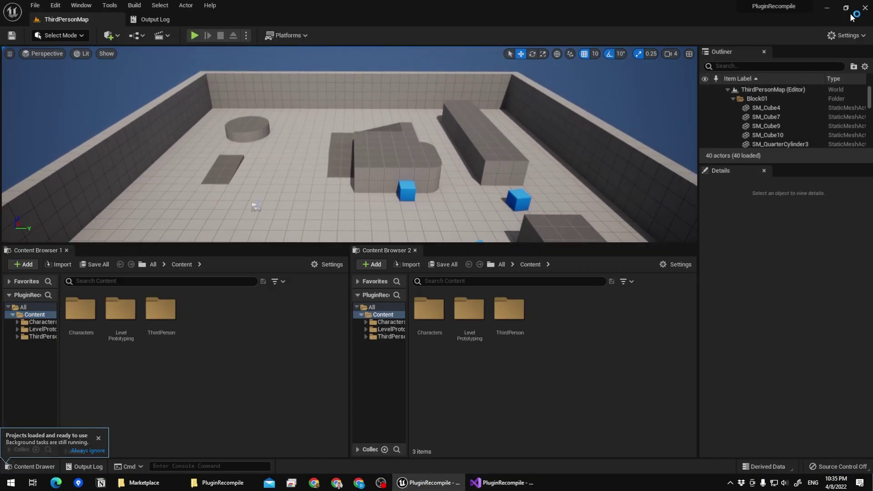
pyautogui.click(865, 8)
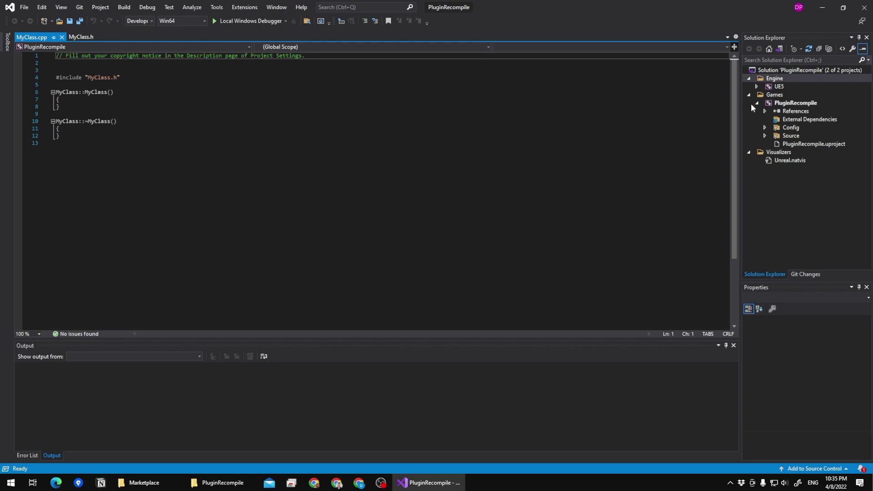
pyautogui.click(864, 7)
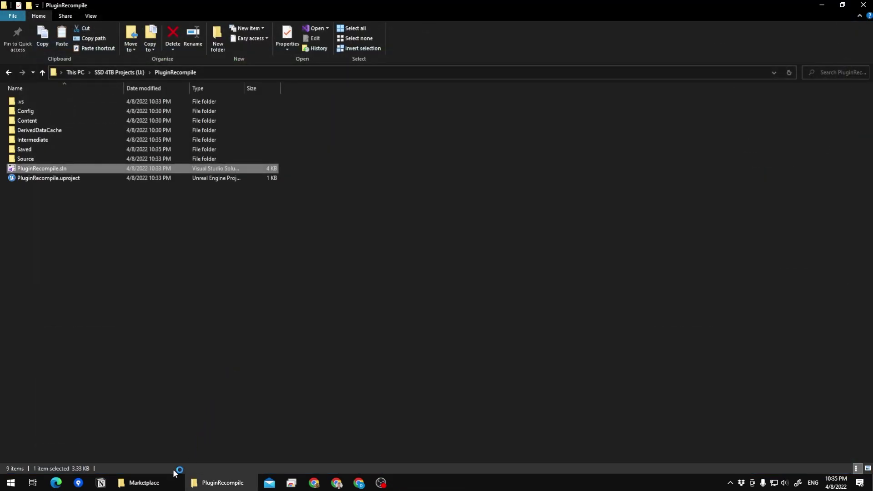
# Switch to the other File Explorer window, widen it, and browse from UE_4.27 into Engine, Plugins, Marketplace
pyautogui.hotkey('alt', 'Tab')
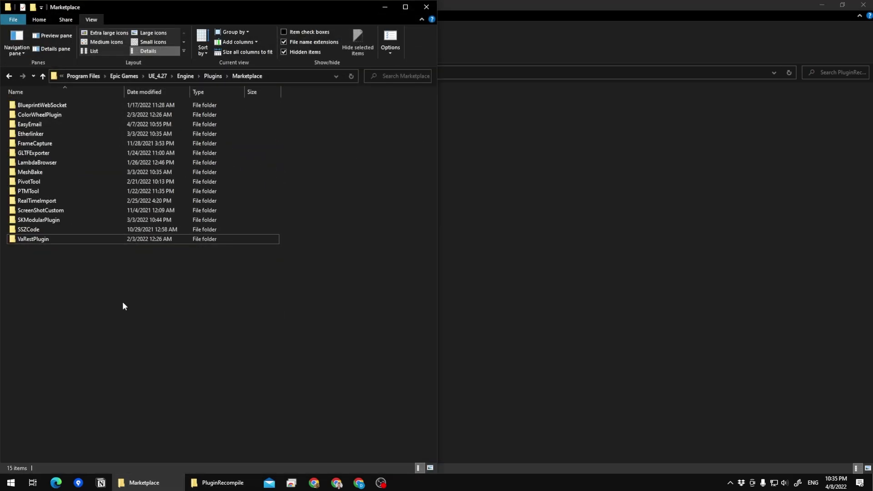
pyautogui.moveTo(439, 107); pyautogui.dragTo(642, 126)
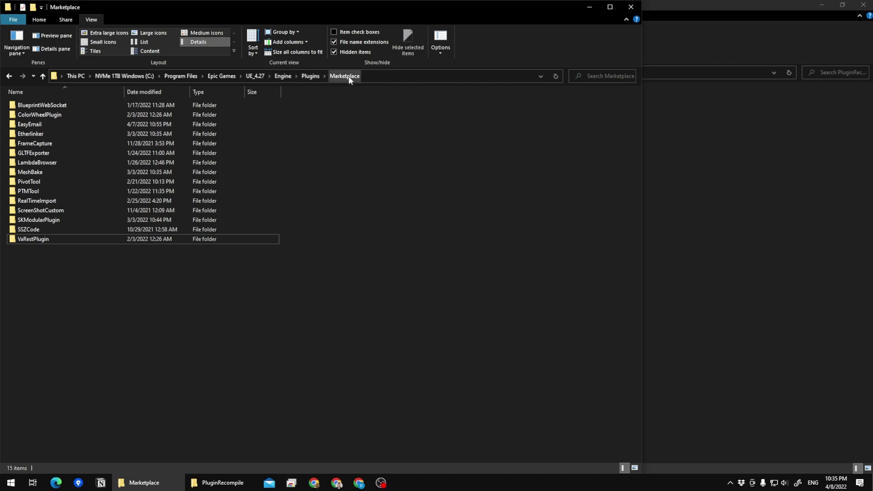
pyautogui.click(258, 76)
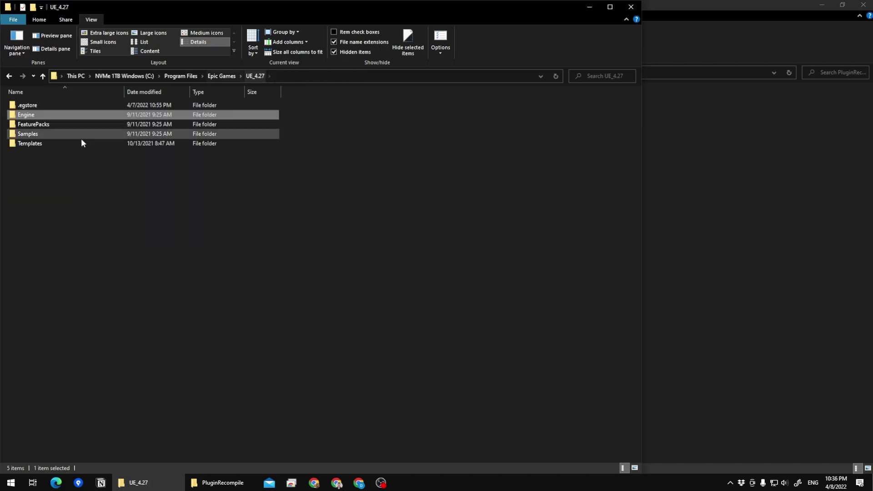
pyautogui.doubleClick(32, 115)
pyautogui.doubleClick(31, 183)
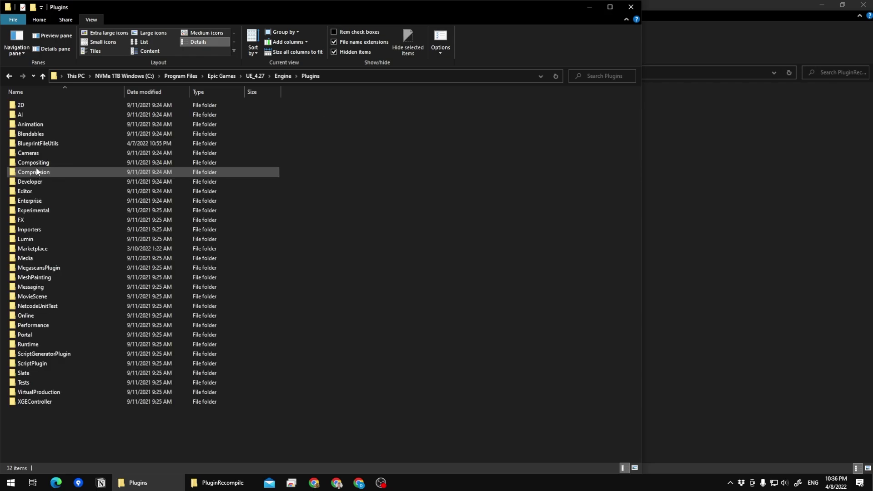
pyautogui.doubleClick(39, 248)
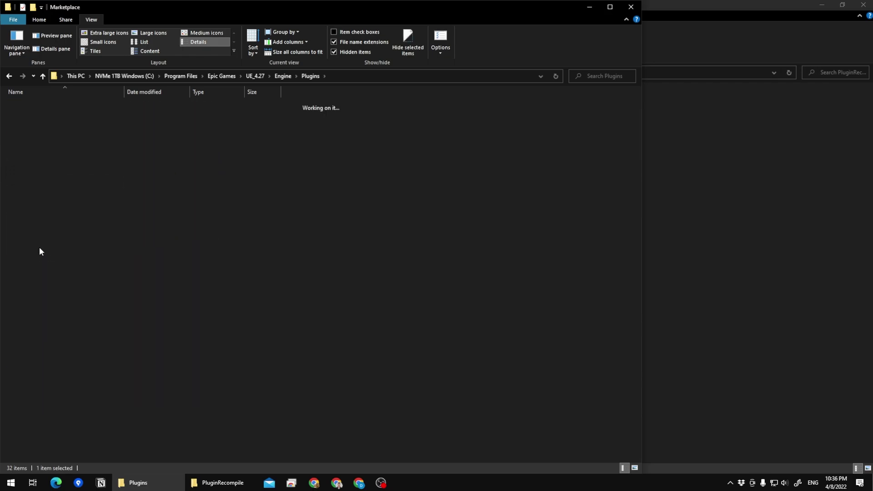
# Copy the VaRestPlugin folder from the engine's Marketplace plugins and switch to the PluginRecompile project folder
pyautogui.click(33, 240)
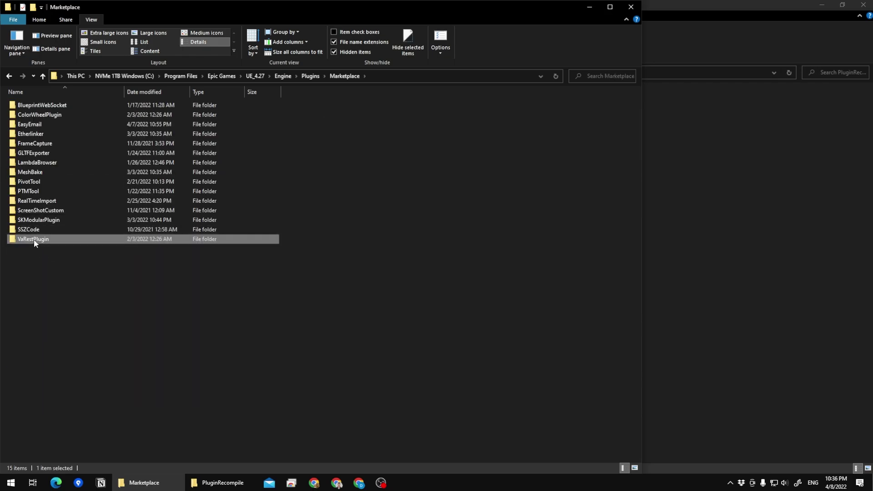
pyautogui.click(36, 254)
pyautogui.click(36, 241)
pyautogui.click(60, 261)
pyautogui.rightClick(38, 239)
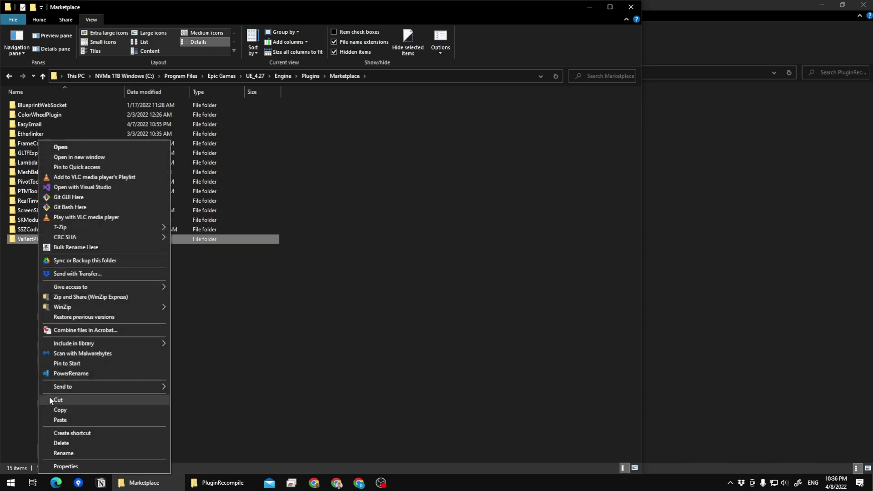
pyautogui.click(59, 409)
pyautogui.click(67, 295)
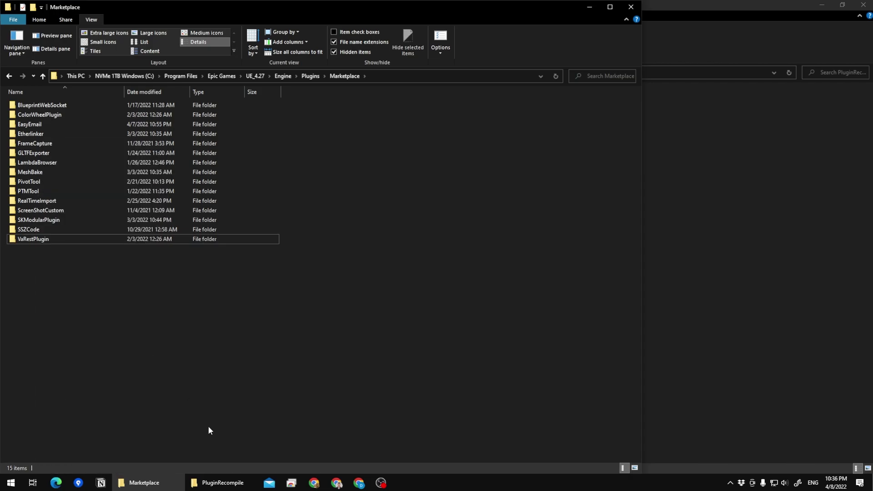
pyautogui.click(218, 485)
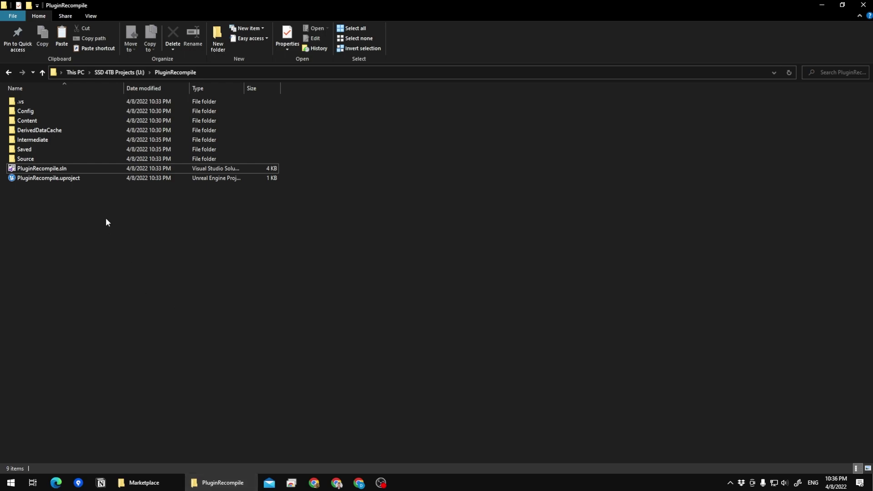
# Create a folder named Plugins in the PluginRecompile project folder and open it
pyautogui.rightClick(74, 224)
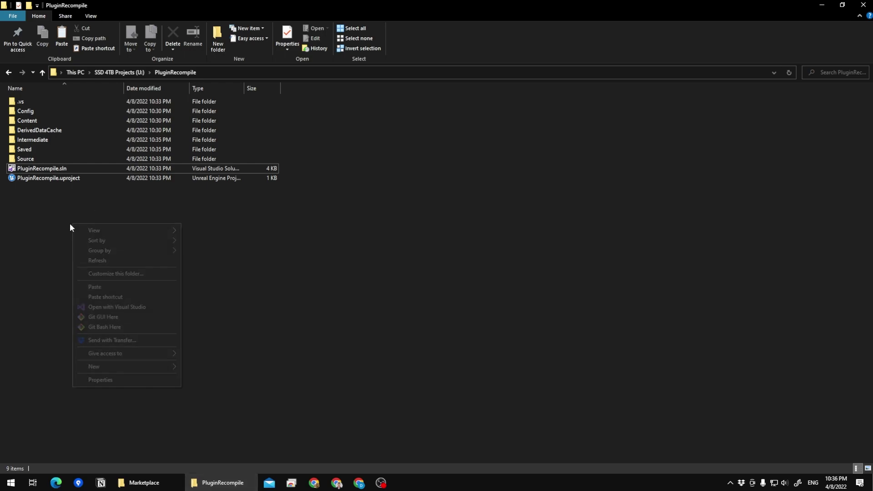
pyautogui.moveTo(137, 367)
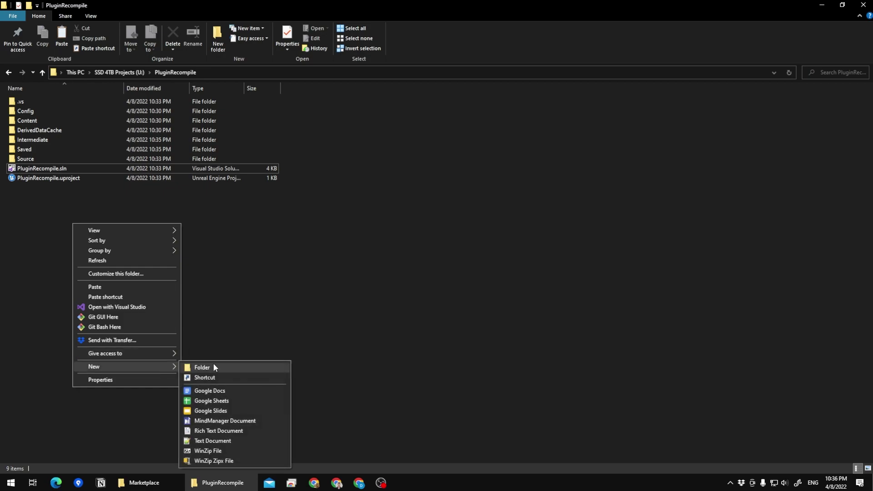
pyautogui.click(214, 367)
pyautogui.write('Plugins')
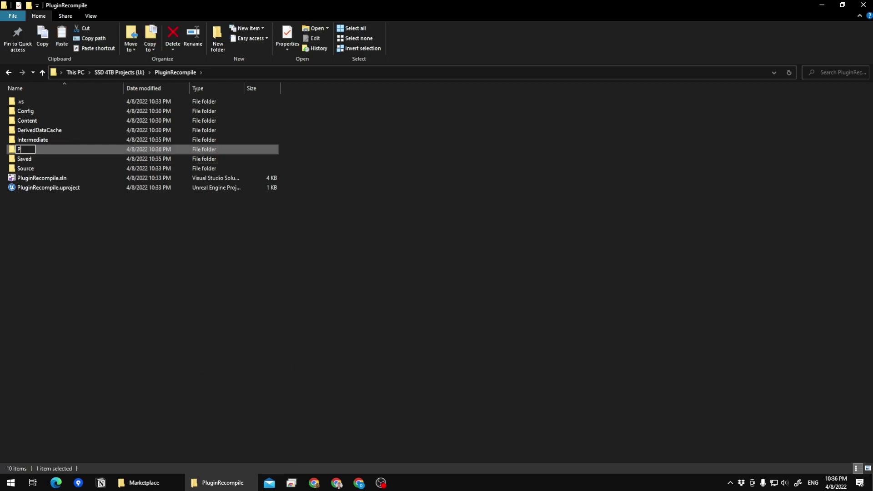
pyautogui.press('Return')
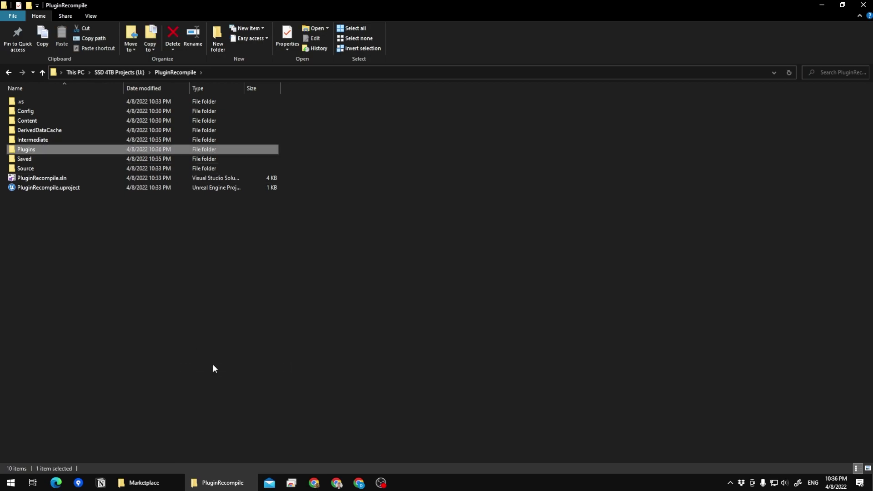
pyautogui.press('Return')
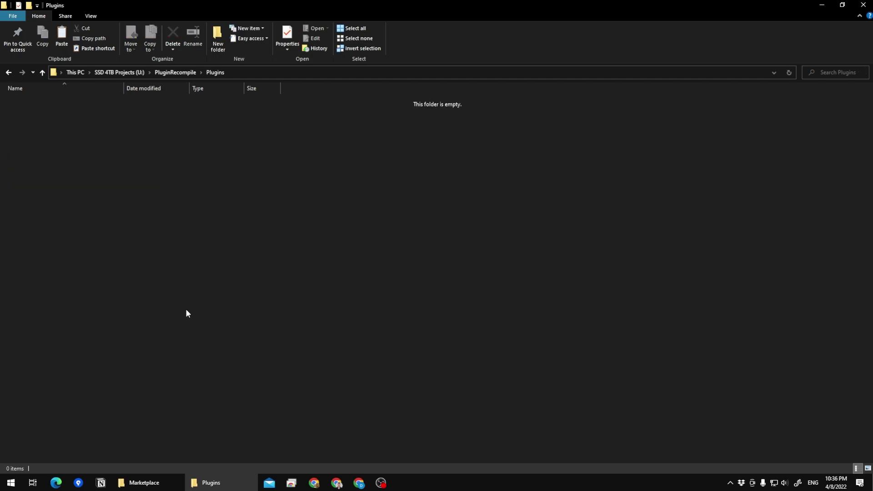
# Paste the copied VaRestPlugin folder into the project's Plugins folder
pyautogui.rightClick(163, 227)
pyautogui.click(182, 290)
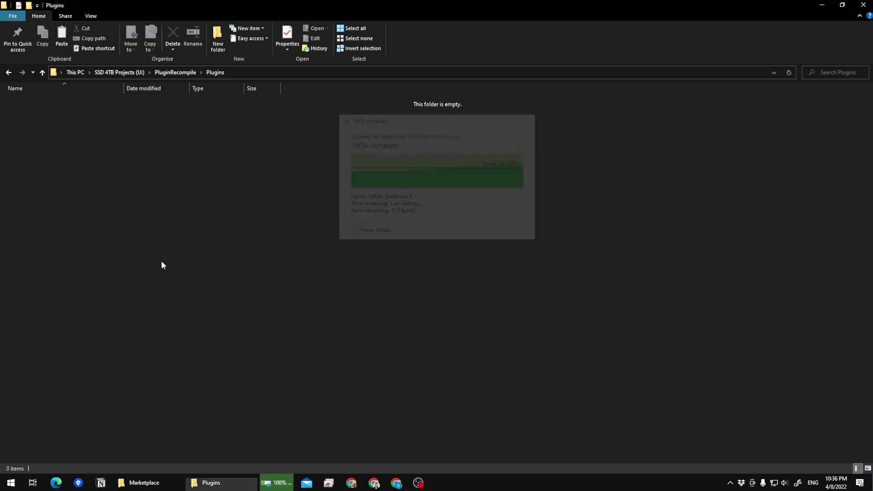
pyautogui.click(39, 98)
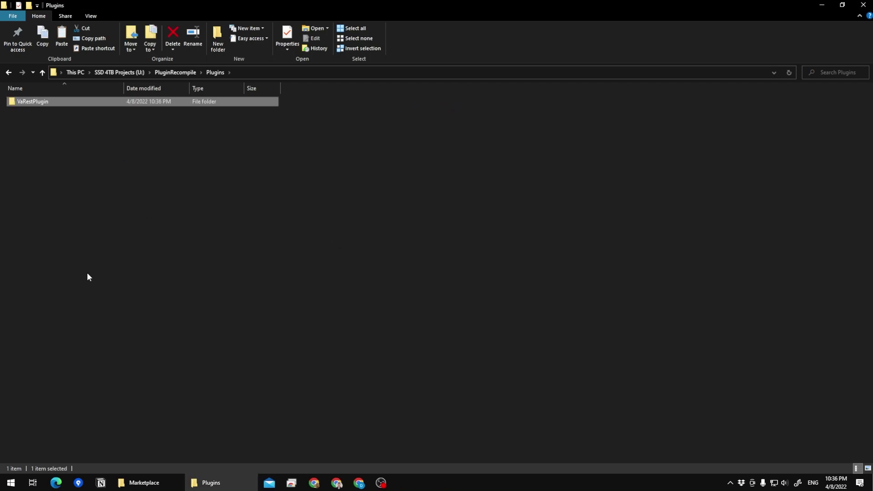
pyautogui.click(86, 260)
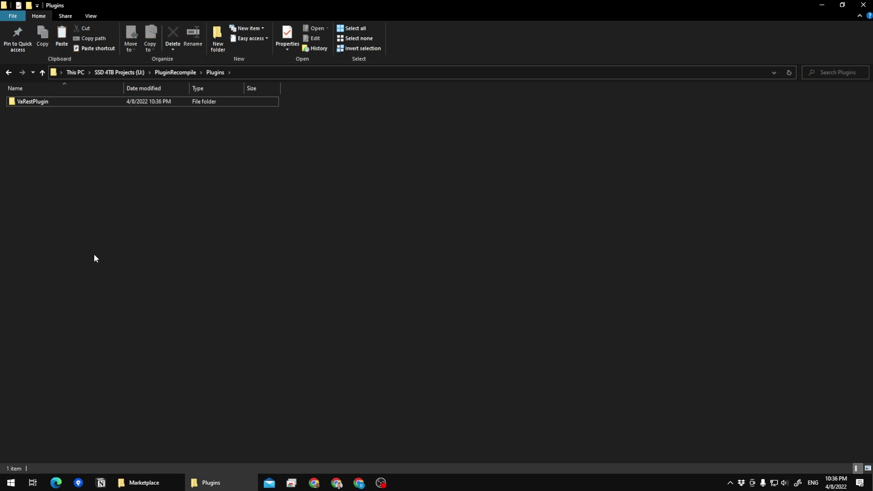
# Return to the PluginRecompile project folder and open PluginRecompile.sln in Visual Studio
pyautogui.press('BackSpace')
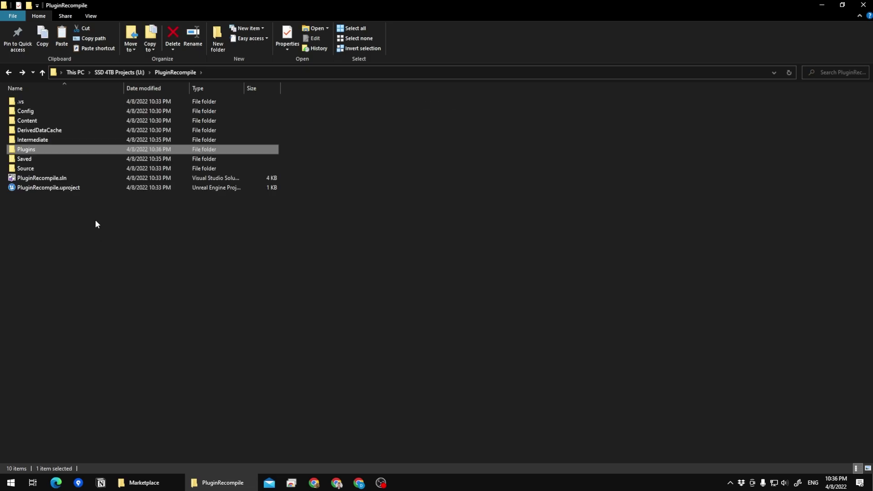
pyautogui.click(96, 227)
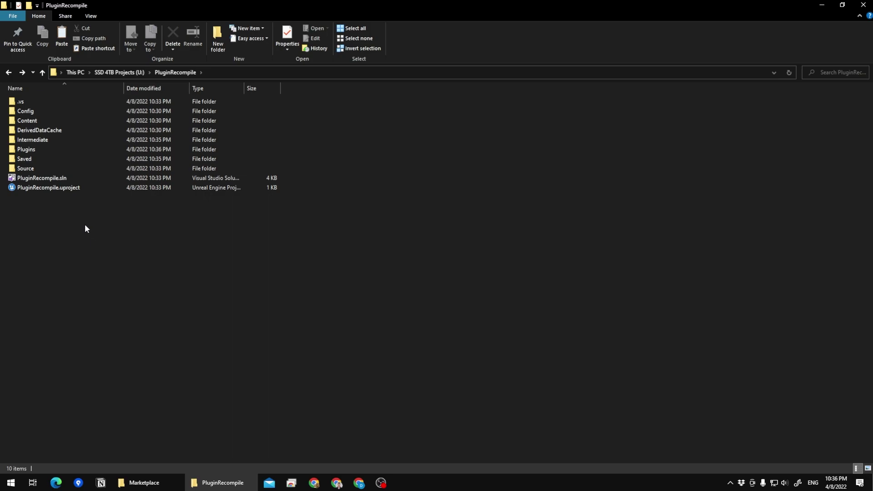
pyautogui.rightClick(53, 177)
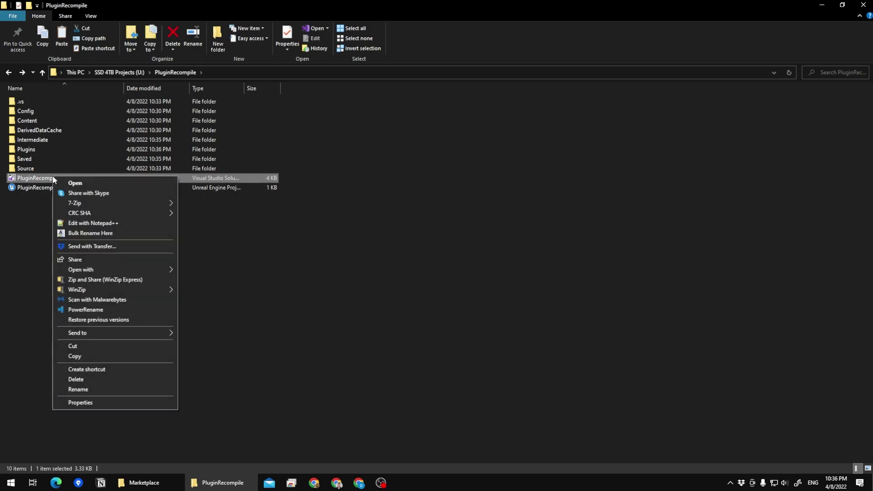
pyautogui.click(76, 183)
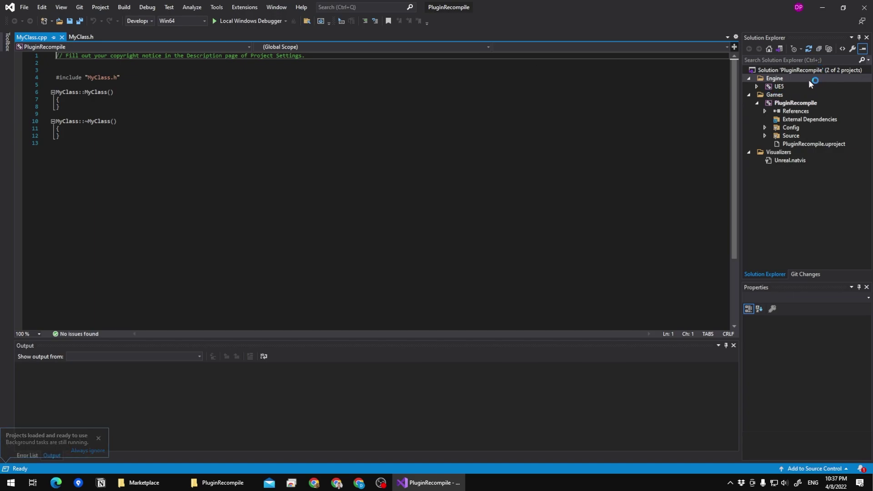
# Build the PluginRecompile project under Games in the solution
pyautogui.click(784, 104)
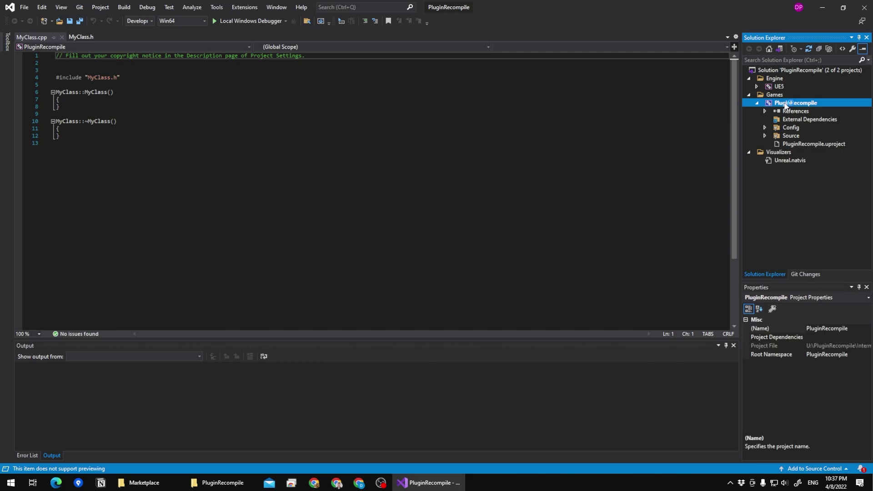
pyautogui.rightClick(783, 104)
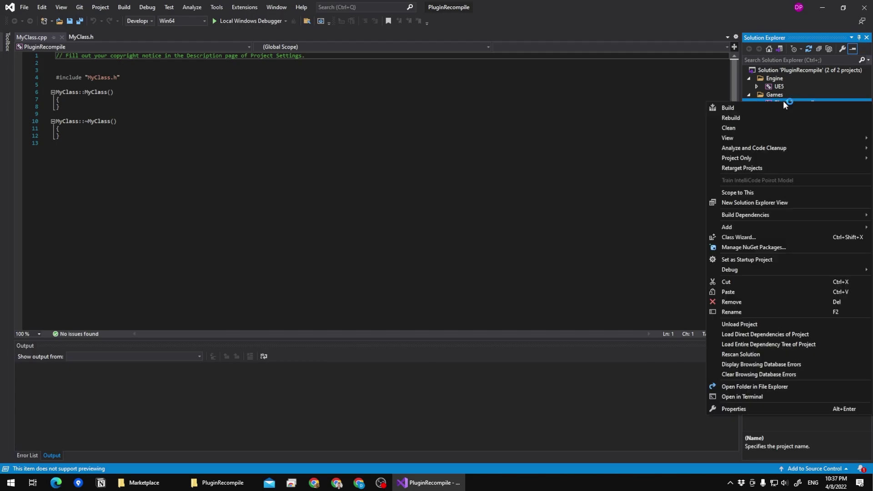
pyautogui.click(748, 111)
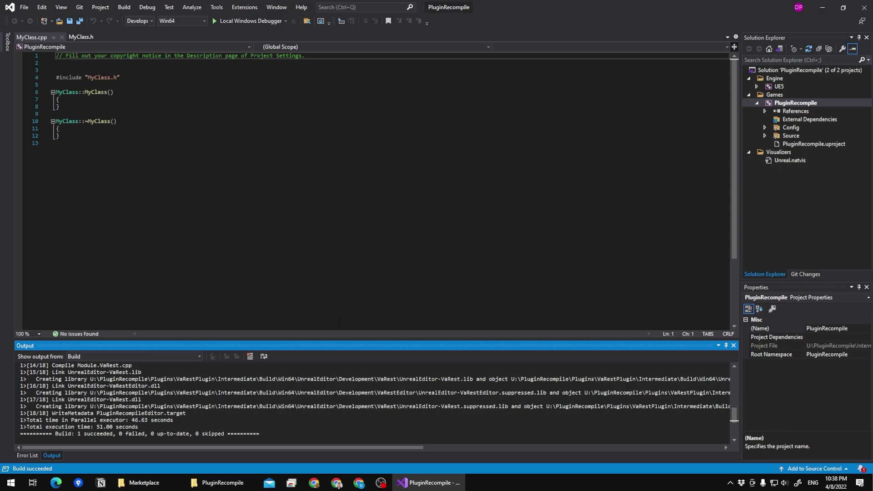
# Launch PluginRecompile.uproject from the project folder, agreeing to load the incompatible VaRest plugin anyway and dismissing the graphics driver warning
pyautogui.click(392, 481)
pyautogui.click(70, 225)
pyautogui.doubleClick(46, 197)
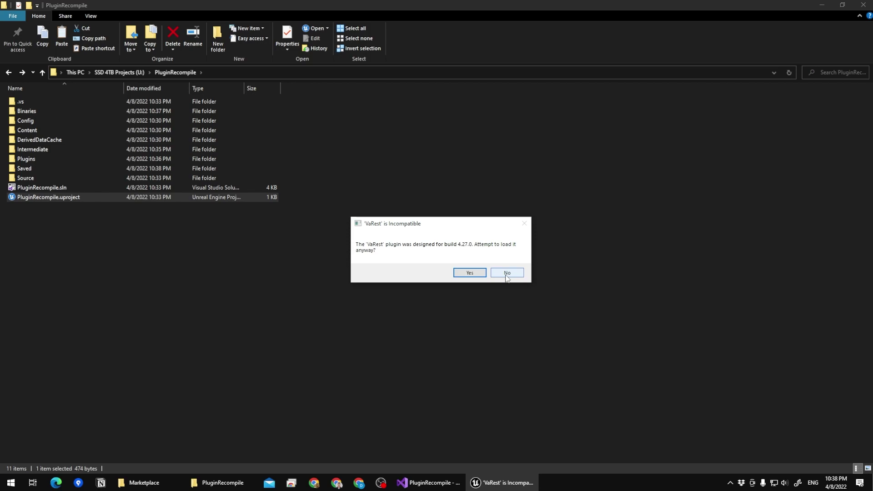
pyautogui.click(478, 276)
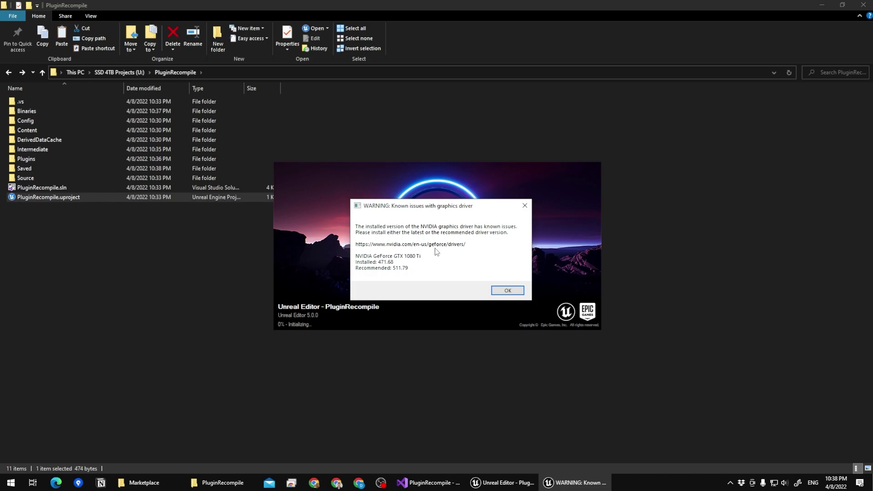
pyautogui.click(505, 291)
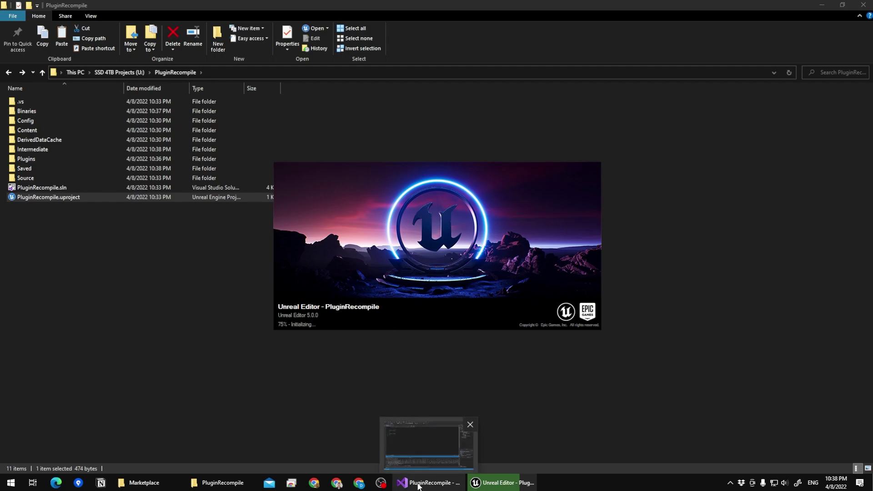
pyautogui.click(316, 382)
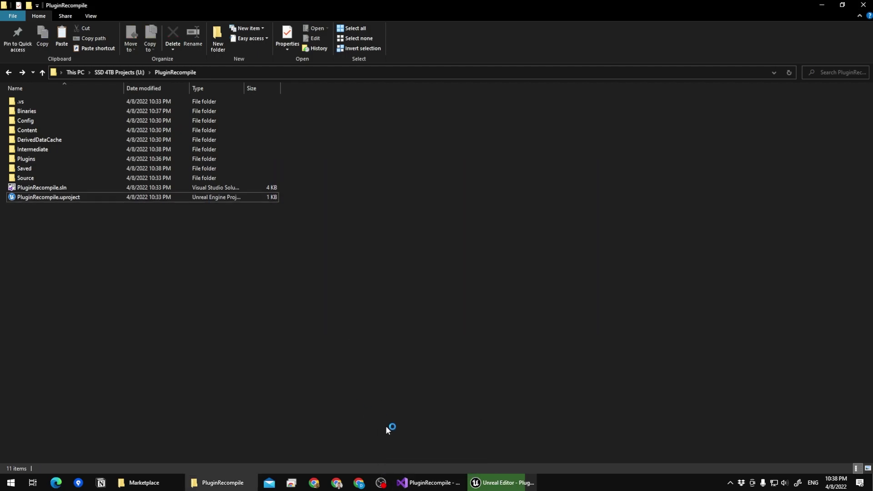
pyautogui.click(485, 484)
pyautogui.click(440, 484)
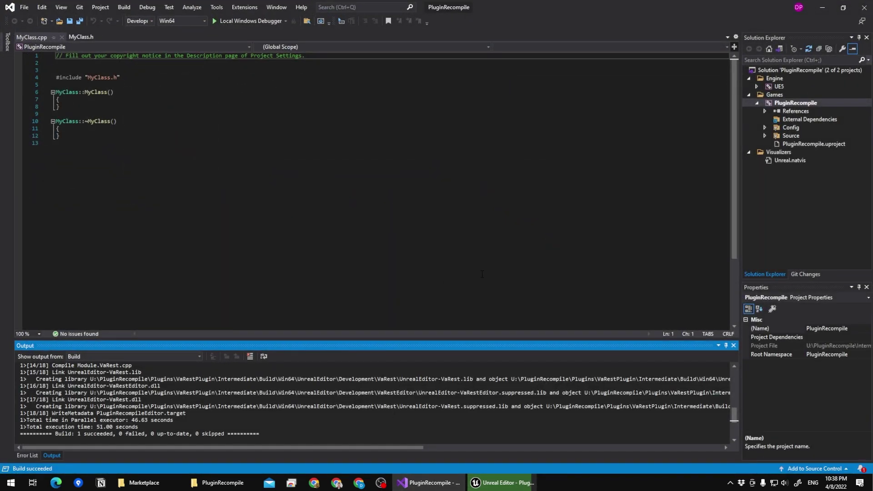
pyautogui.rightClick(787, 103)
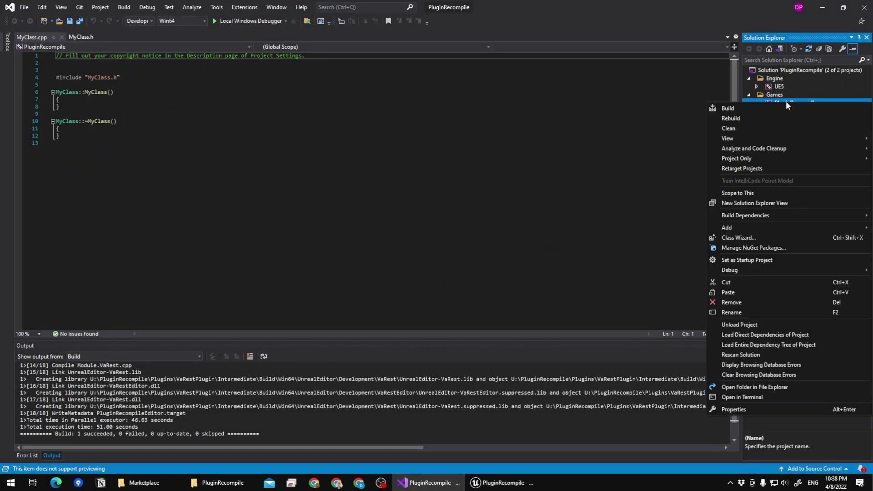
pyautogui.click(422, 485)
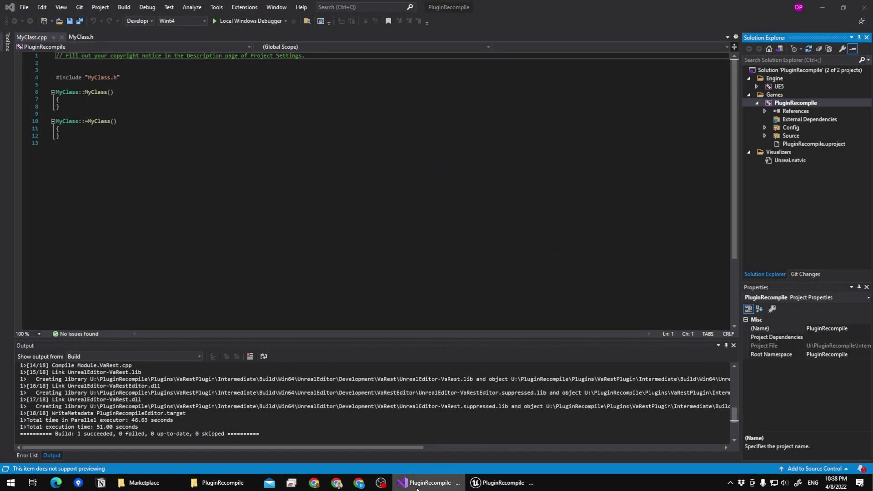
pyautogui.click(422, 485)
# Switch to the Unreal Editor and update the out-of-date project file
pyautogui.click(500, 482)
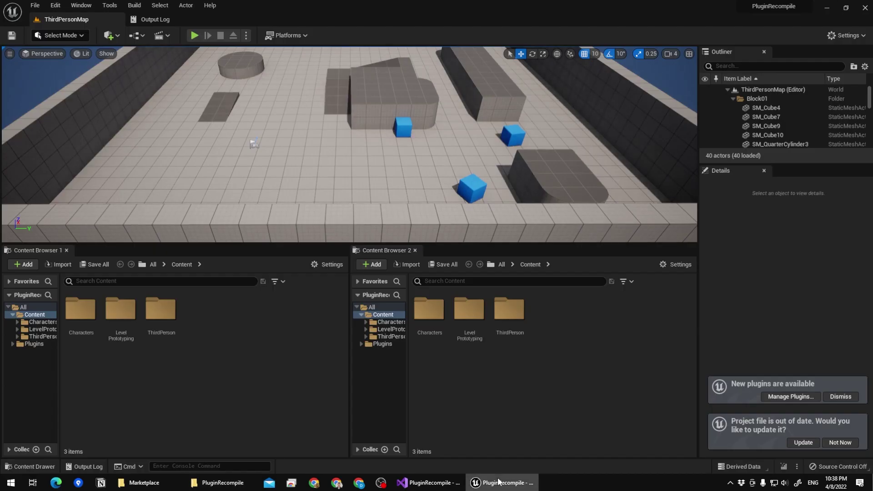
pyautogui.click(803, 442)
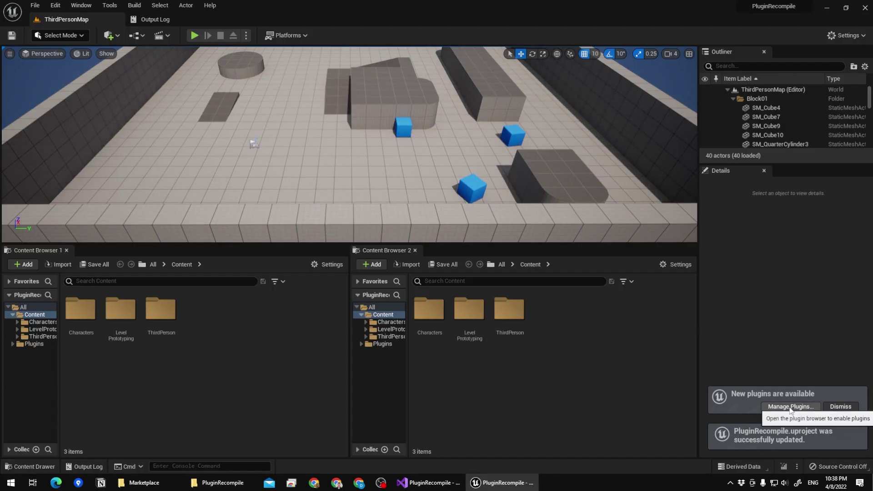
# Check the VaRest plugin's enabled setting among the installed Network plugins, and close the plugin browser
pyautogui.click(789, 406)
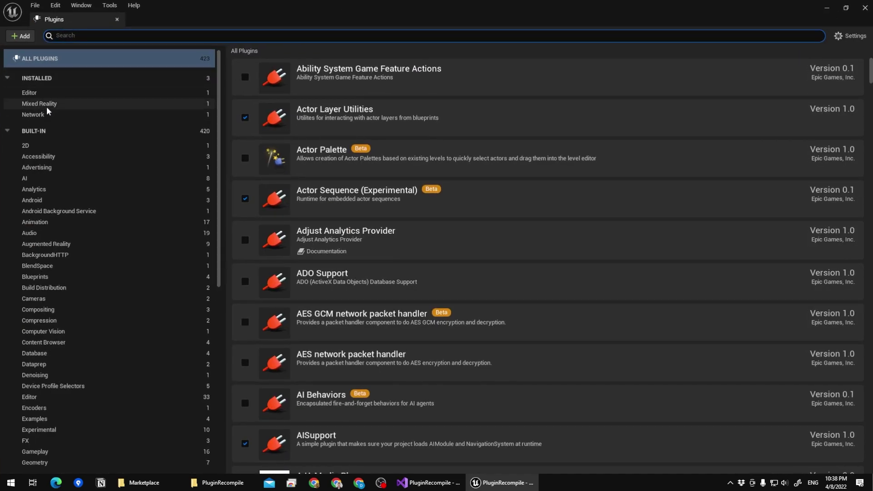
pyautogui.click(43, 116)
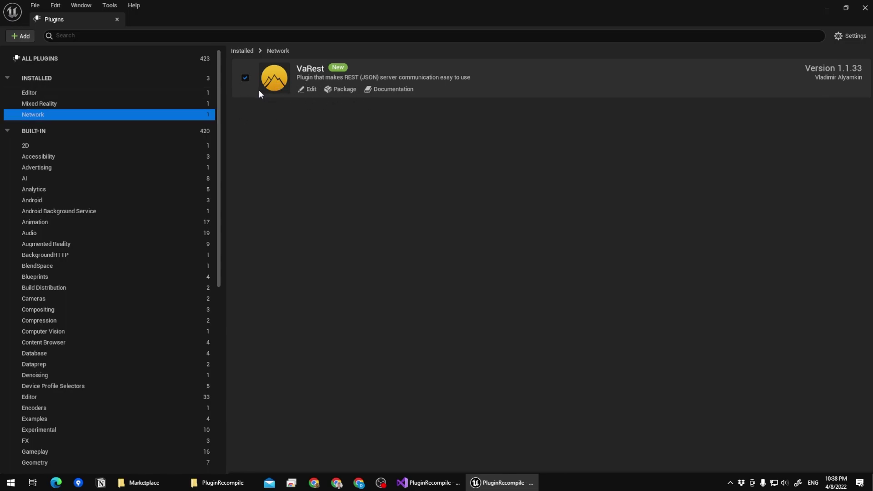
pyautogui.click(865, 7)
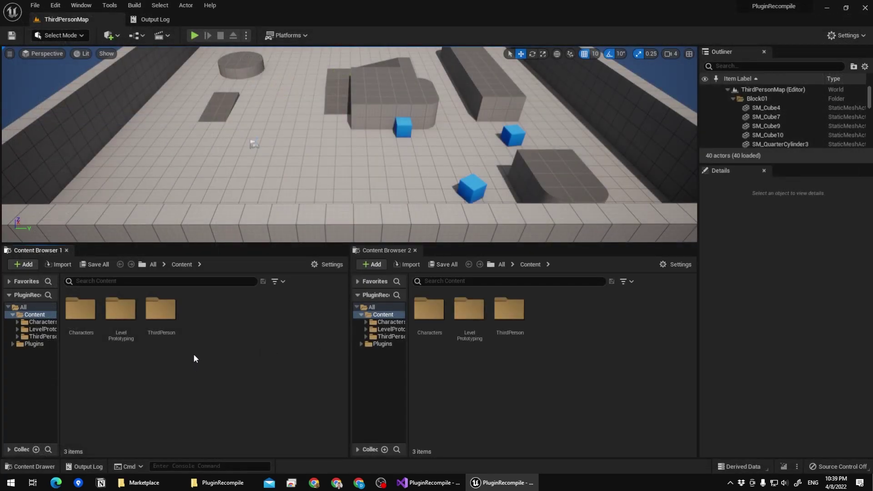
# Create a new Blueprint Class with Actor as its parent in the Content folder
pyautogui.rightClick(215, 336)
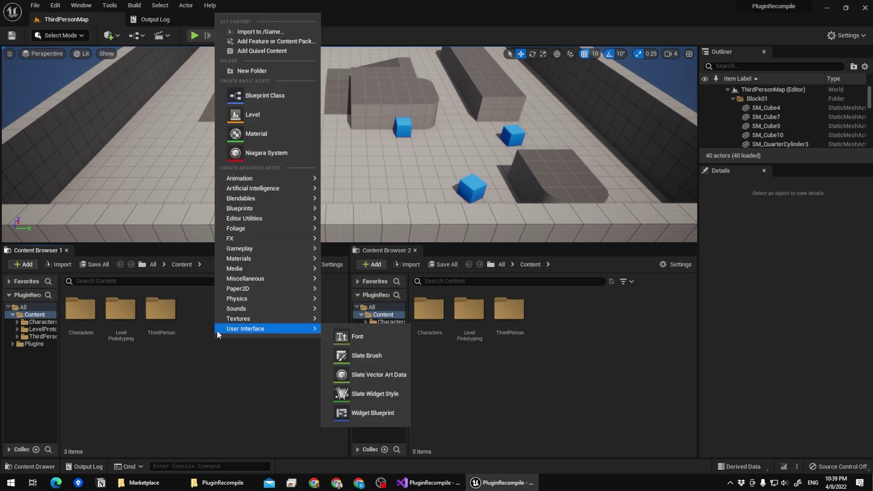
pyautogui.click(268, 93)
pyautogui.click(343, 164)
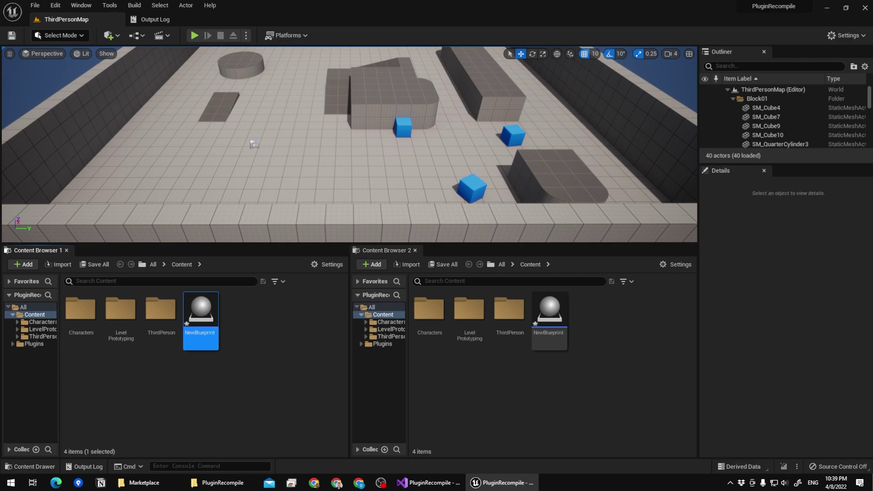
# Maximize the new blueprint's editor window and dock it beside the Output Log in the main editor window
pyautogui.moveTo(872, 128); pyautogui.dragTo(373, 81)
pyautogui.click(367, 82)
pyautogui.moveTo(272, 83)
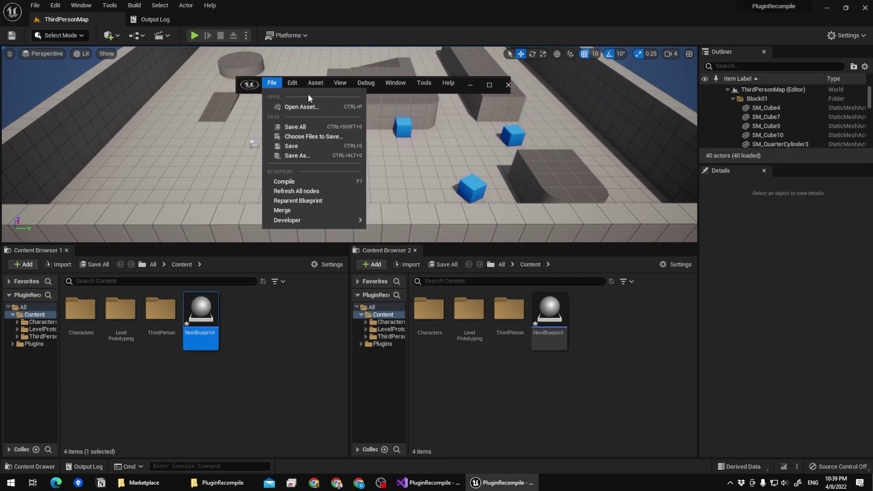
pyautogui.moveTo(340, 83)
pyautogui.doubleClick(468, 89)
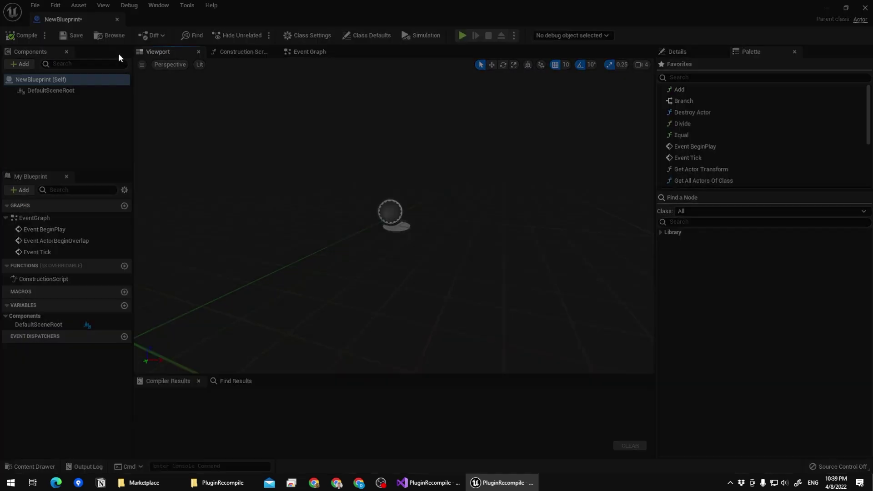
pyautogui.moveTo(50, 14); pyautogui.dragTo(245, 23)
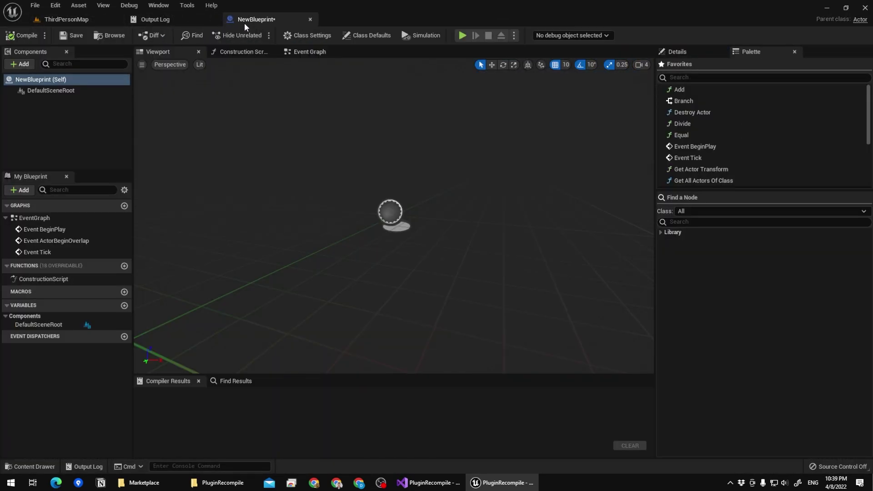
# Add a Get VaRest Subsystem node to the new blueprint's Event Graph
pyautogui.click(308, 52)
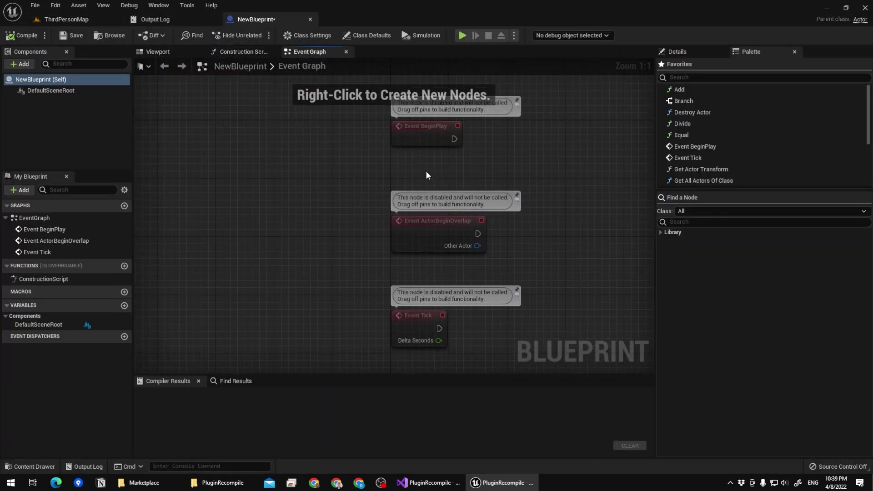
pyautogui.rightClick(275, 205)
pyautogui.write('get vat')
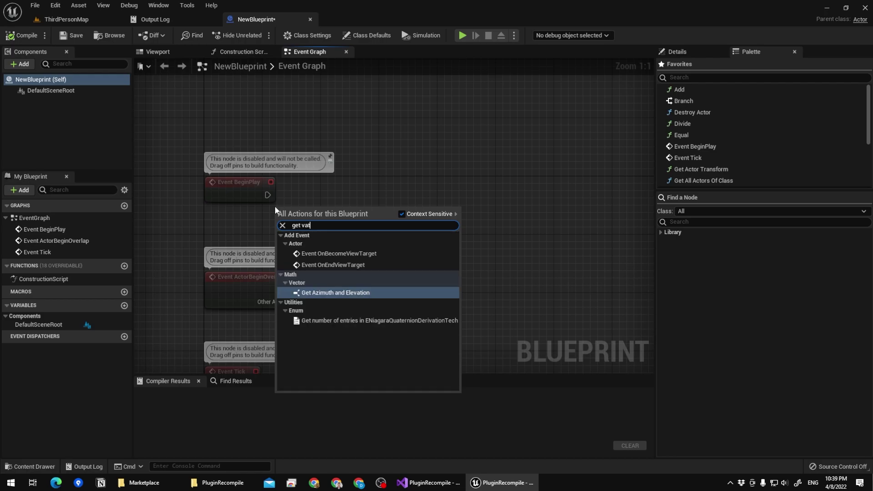
pyautogui.press('BackSpace')
pyautogui.write('rest')
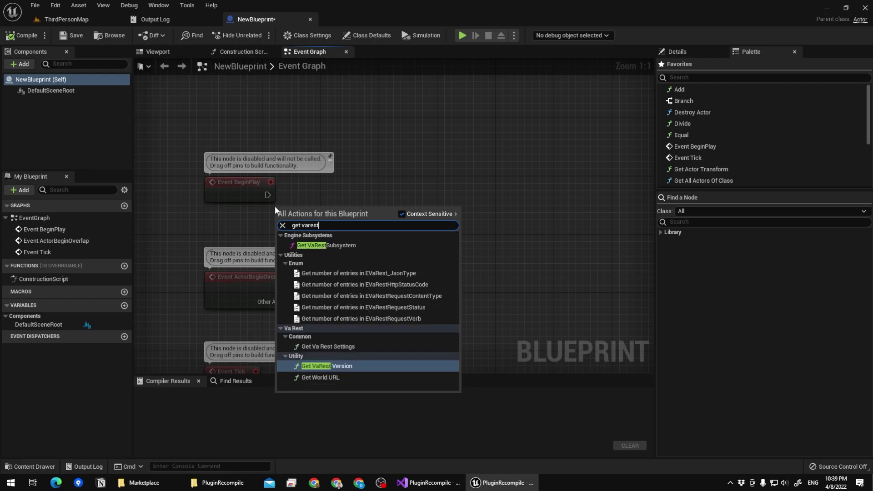
pyautogui.click(337, 246)
# Create a Load Json from File node from the VaRest Subsystem output and run it from Event BeginPlay
pyautogui.moveTo(313, 271); pyautogui.dragTo(377, 198)
pyautogui.write('make')
pyautogui.press('BackSpace')
pyautogui.press('BackSpace')
pyautogui.press('BackSpace')
pyautogui.press('BackSpace')
pyautogui.press('BackSpace')
pyautogui.press('BackSpace')
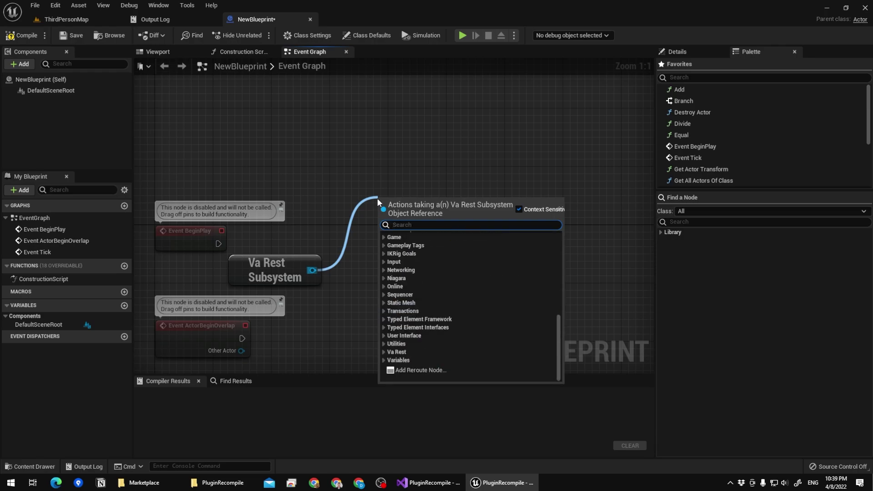
pyautogui.write('json')
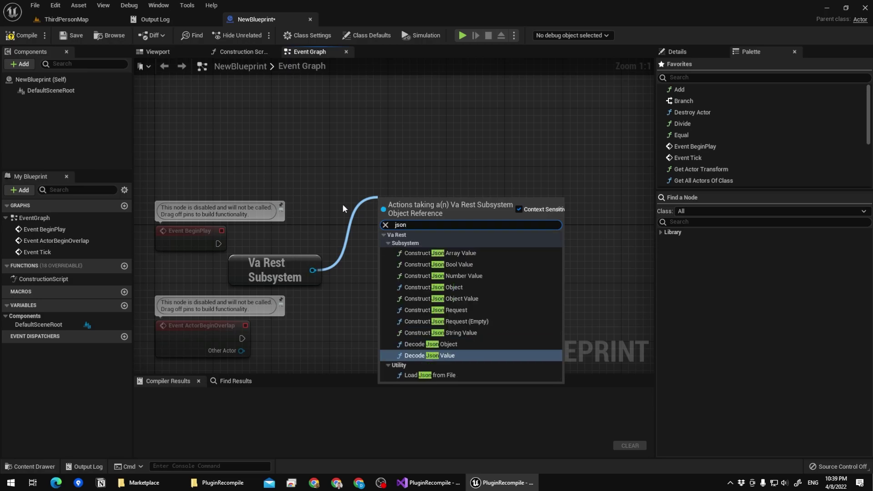
pyautogui.click(411, 375)
pyautogui.click(408, 367)
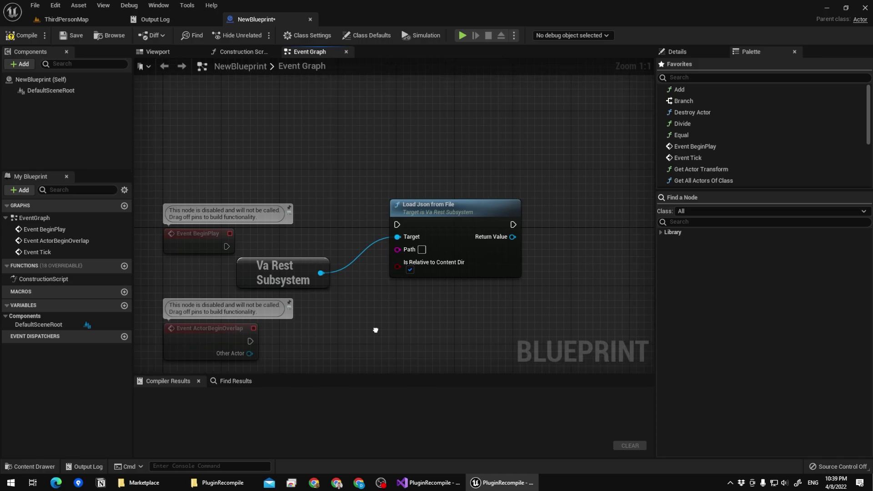
pyautogui.moveTo(239, 239); pyautogui.dragTo(410, 217)
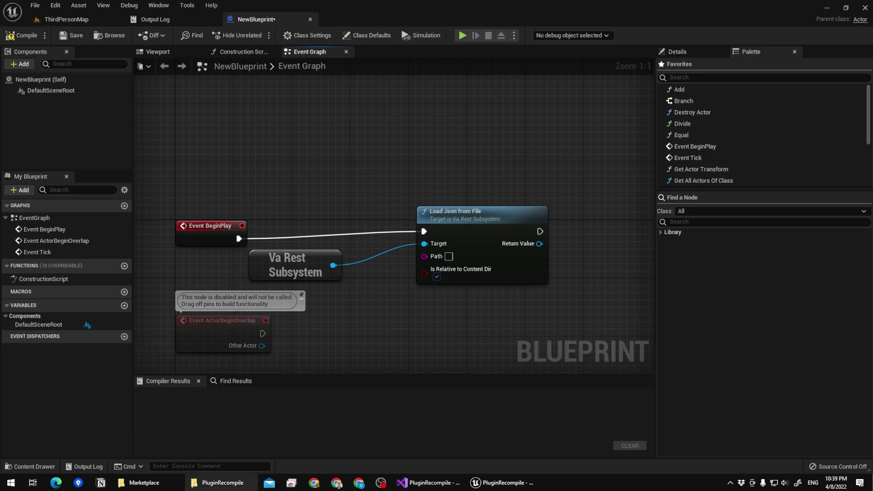
# Switch to File Explorer, paste NFT_Full.json into the PluginRecompile project folder, copy its file name and return to the Unreal Editor
pyautogui.click(195, 483)
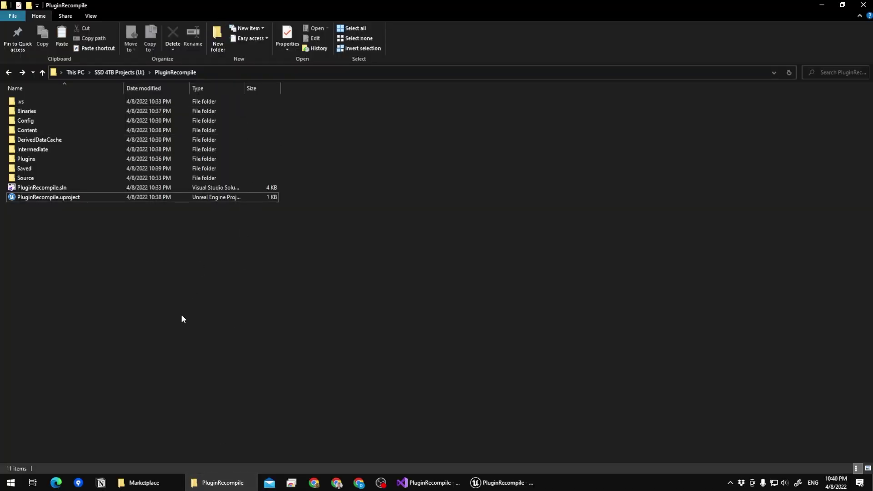
pyautogui.hotkey('ctrl', 'v')
pyautogui.click(149, 288)
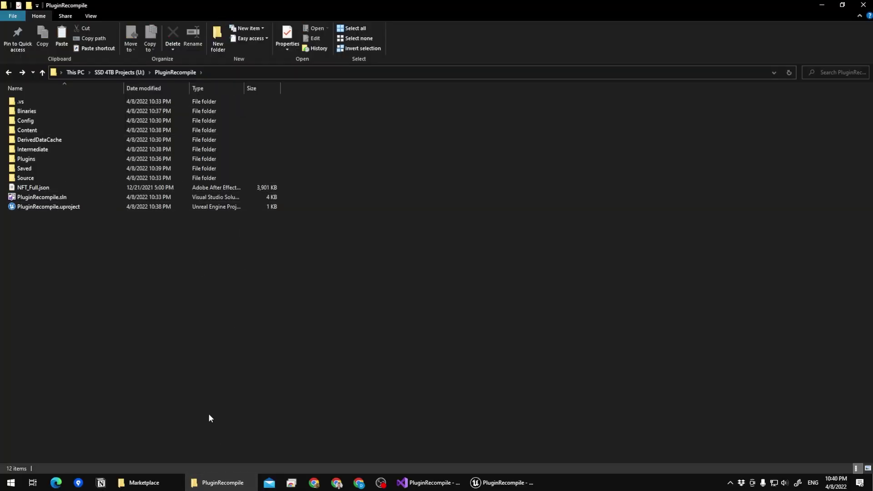
pyautogui.click(31, 186)
pyautogui.click(31, 186)
pyautogui.hotkey('ctrl', 'c')
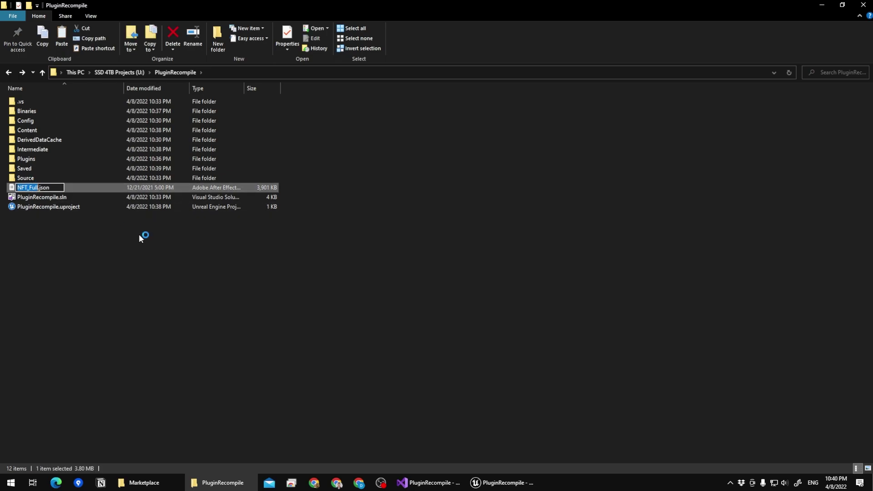
pyautogui.press('Return')
pyautogui.click(208, 473)
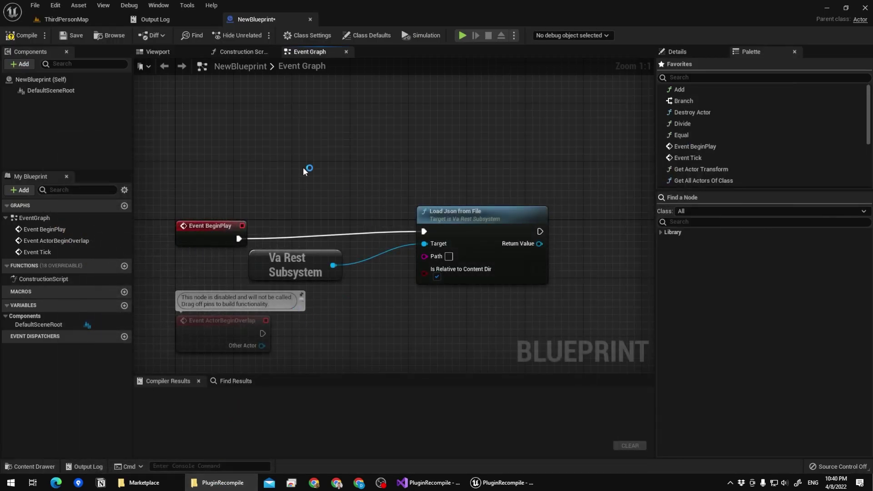
# Add a Get Project Directory node above the Load Json from File chain
pyautogui.rightClick(283, 163)
pyautogui.write('get proje')
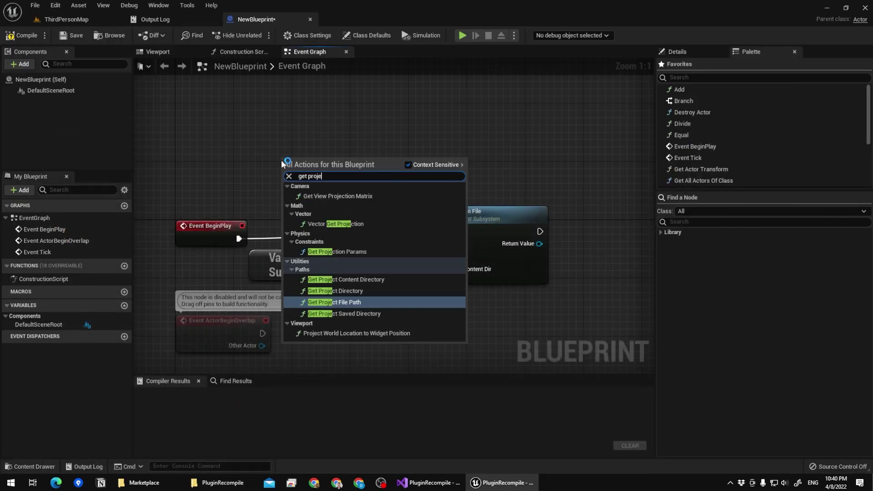
pyautogui.write('ct dir')
pyautogui.press('Return')
pyautogui.click(417, 155)
pyautogui.moveTo(419, 156); pyautogui.dragTo(358, 185)
# Feed the project directory into input A of a new Append node and set input B to NFT_Full.json
pyautogui.moveTo(294, 202); pyautogui.dragTo(365, 159)
pyautogui.write('append')
pyautogui.press('Return')
pyautogui.click(388, 186)
pyautogui.hotkey('ctrl', 'v')
# Connect the Append result to Load Json from File's Path and disable Is Relative to Content Dir
pyautogui.click(478, 127)
pyautogui.moveTo(485, 191); pyautogui.dragTo(369, 262)
pyautogui.click(380, 281)
# Add a Get Field Names node fed by the Return Value of Load Json from File
pyautogui.moveTo(403, 255); pyautogui.dragTo(457, 223)
pyautogui.write('get field')
pyautogui.press('Return')
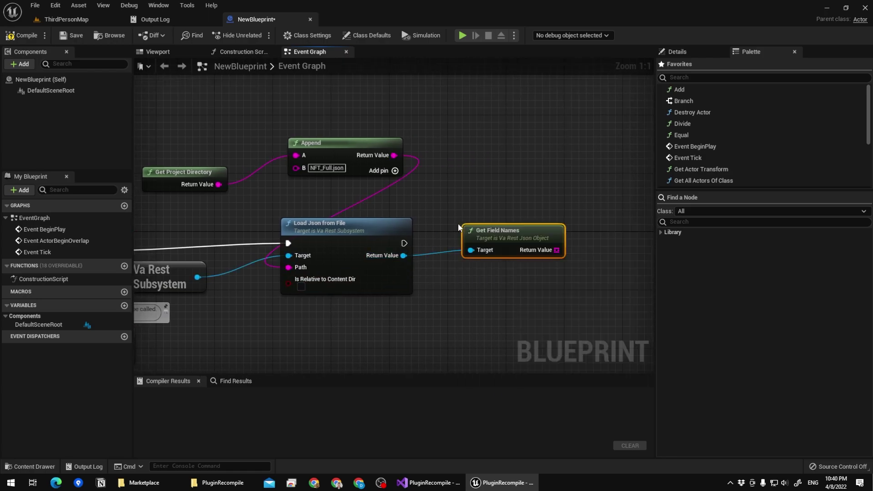
pyautogui.click(507, 175)
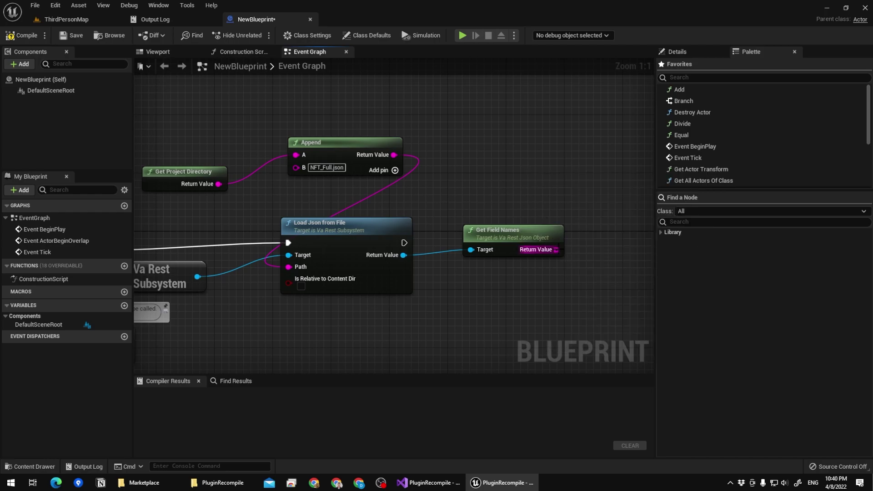
# Loop over the field names with a For Each Loop executed after Load Json from File, and tidy the node layout
pyautogui.moveTo(556, 250); pyautogui.dragTo(545, 190)
pyautogui.write('for each')
pyautogui.press('Return')
pyautogui.click(489, 196)
pyautogui.moveTo(405, 242); pyautogui.dragTo(564, 200)
pyautogui.moveTo(509, 247); pyautogui.dragTo(466, 290)
pyautogui.moveTo(531, 283); pyautogui.dragTo(357, 283)
pyautogui.click(357, 283)
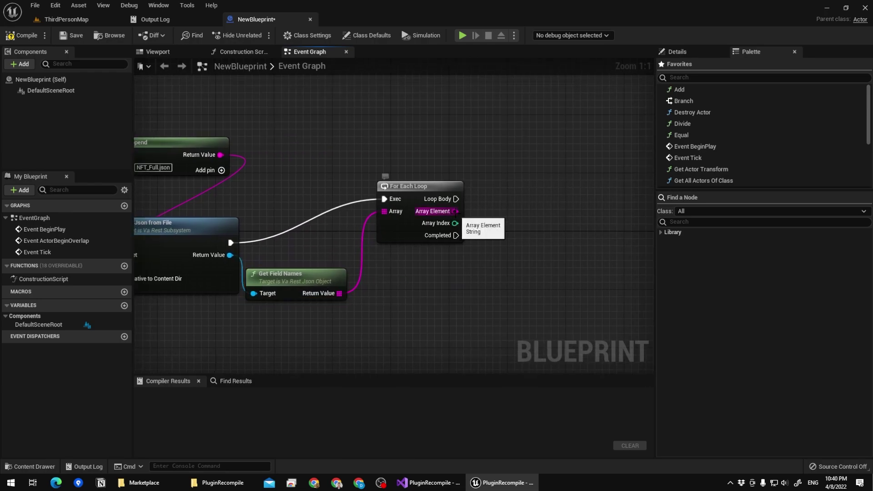
# Add a Print String node driven by the Loop Body, printing each Array Element
pyautogui.rightClick(502, 195)
pyautogui.write('print')
pyautogui.press('Return')
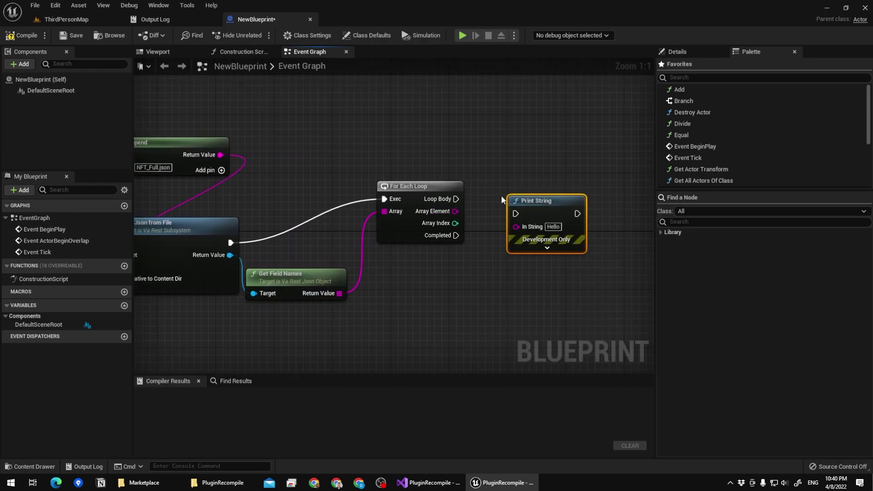
pyautogui.click(468, 158)
pyautogui.moveTo(455, 199); pyautogui.dragTo(560, 226)
pyautogui.click(505, 190)
pyautogui.moveTo(403, 268); pyautogui.dragTo(536, 225)
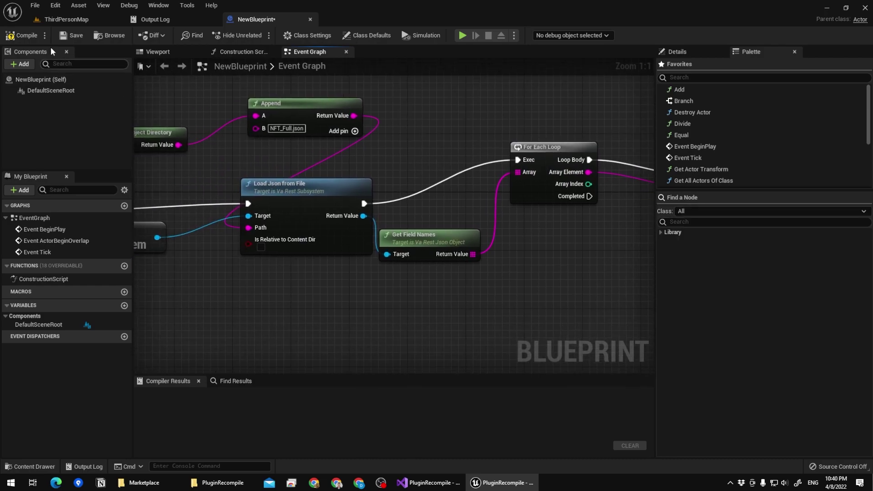
# Compile and save the blueprint, and place an instance of NewBlueprint in ThirdPersonMap near the player start
pyautogui.click(27, 32)
pyautogui.click(80, 35)
pyautogui.click(89, 21)
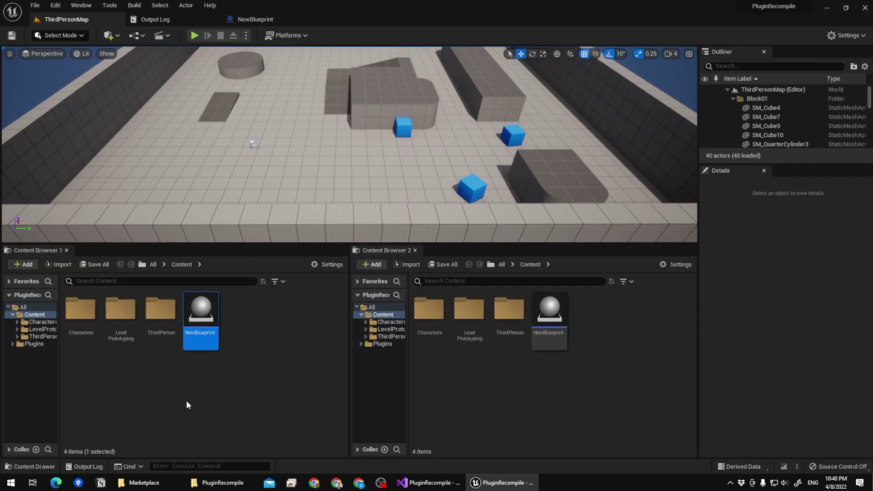
pyautogui.moveTo(247, 151); pyautogui.dragTo(248, 152)
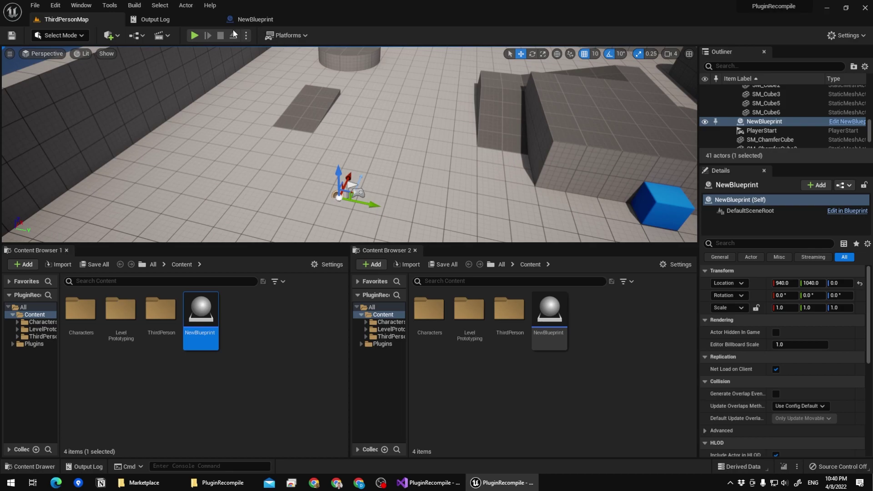
# Play the level to check the field names printed from the JSON file, and stop the session
pyautogui.click(195, 35)
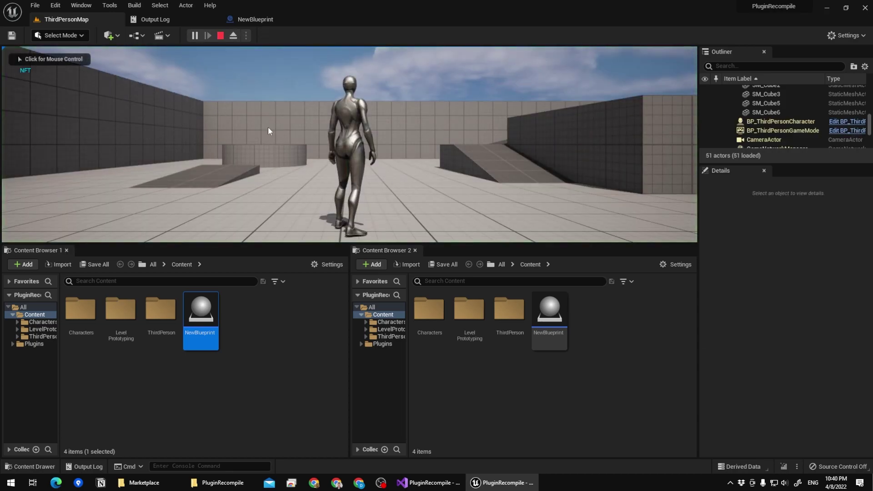
pyautogui.click(268, 131)
pyautogui.press('Escape')
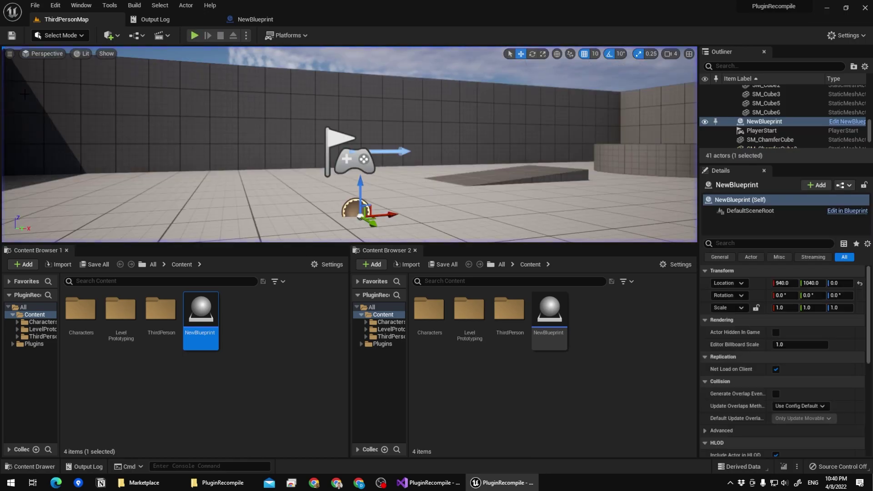